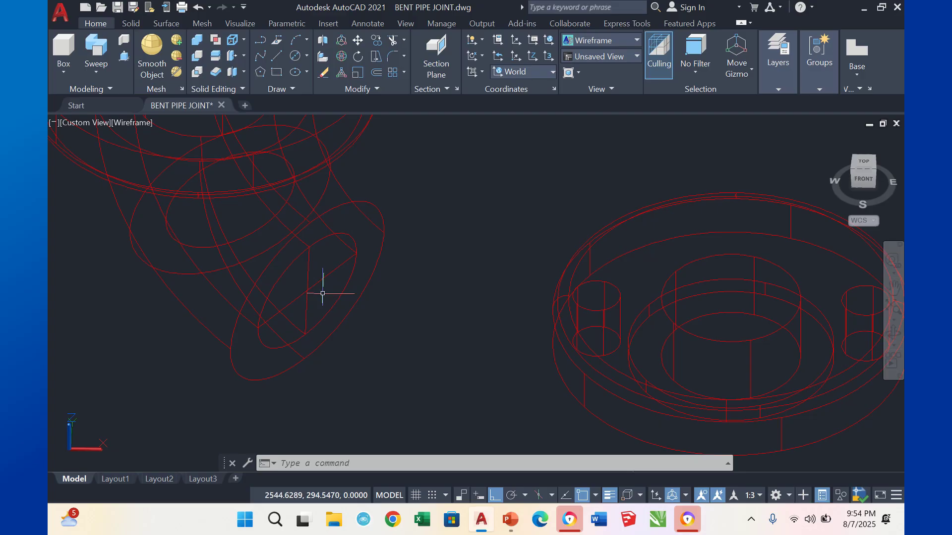
- Put the two crossing centre lines on the pipe's slanted end face onto the HATCH layer
click(319, 291)
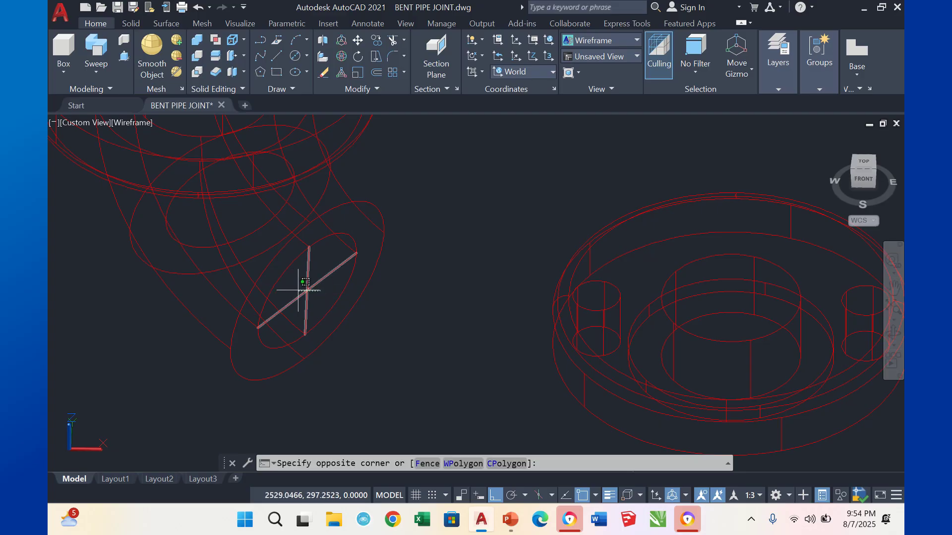
click(299, 291)
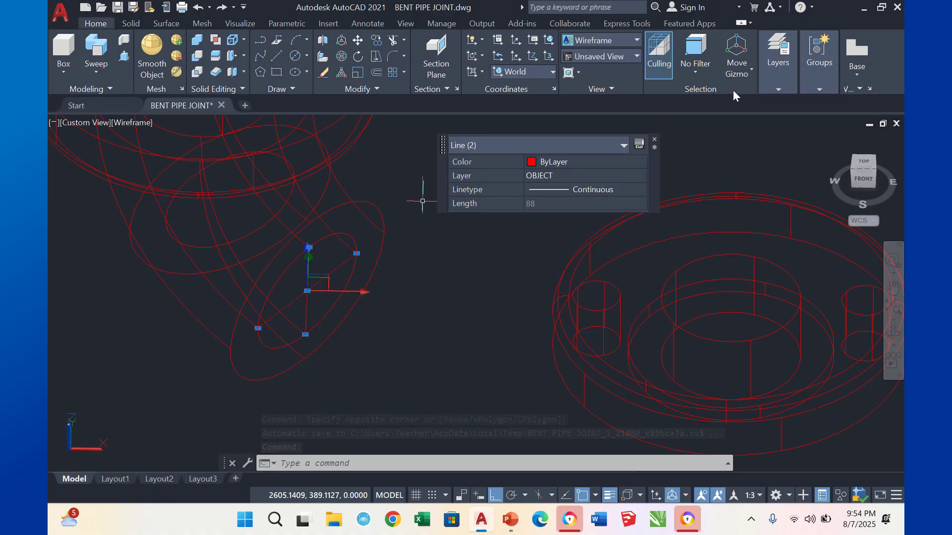
click(779, 90)
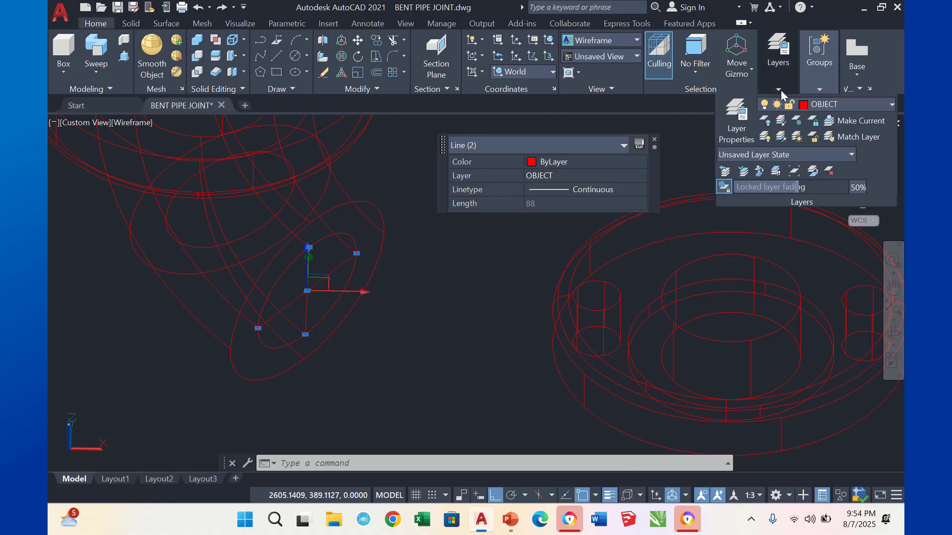
click(864, 103)
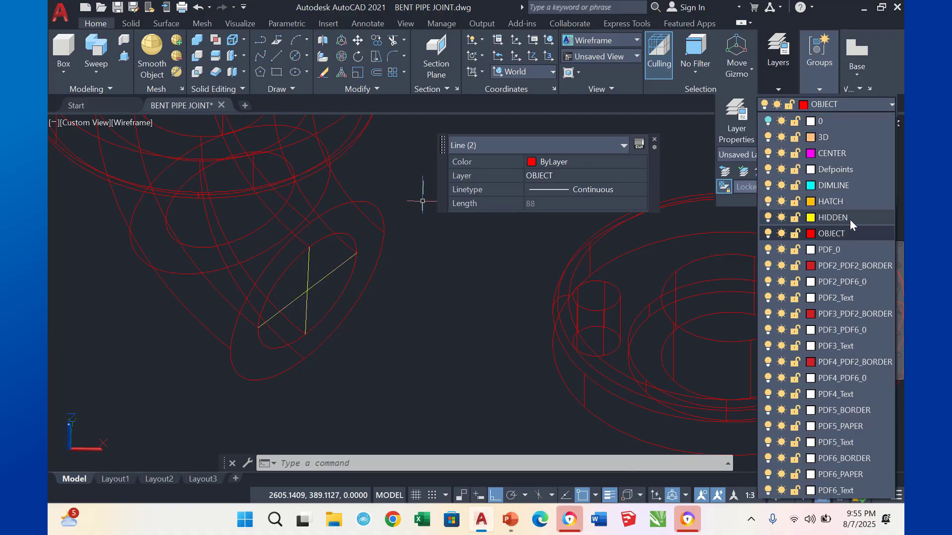
click(850, 201)
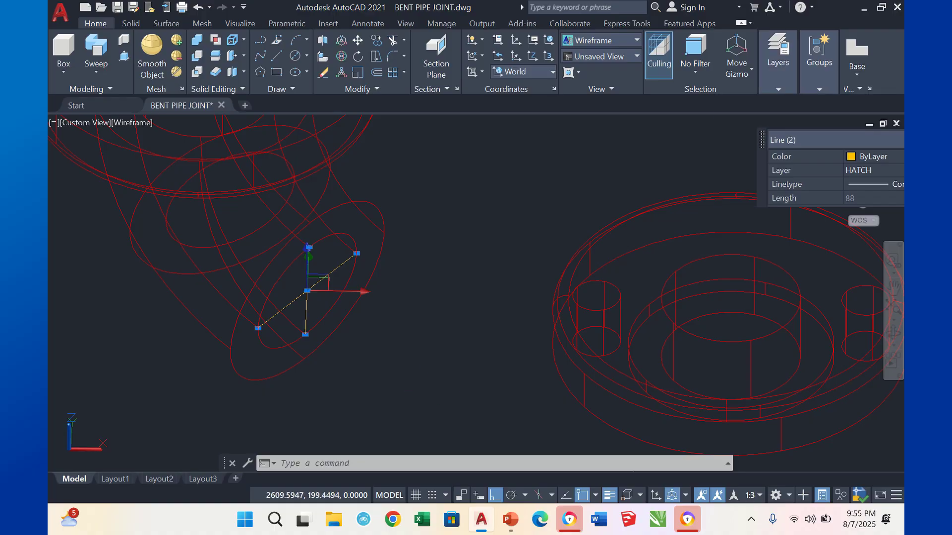
key(Escape)
key(Escape)
- Move the separate flange by its central hole's centre to the crossing of the two lines on the pipe end, with Ortho off
middle_drag(424, 329, 347, 325)
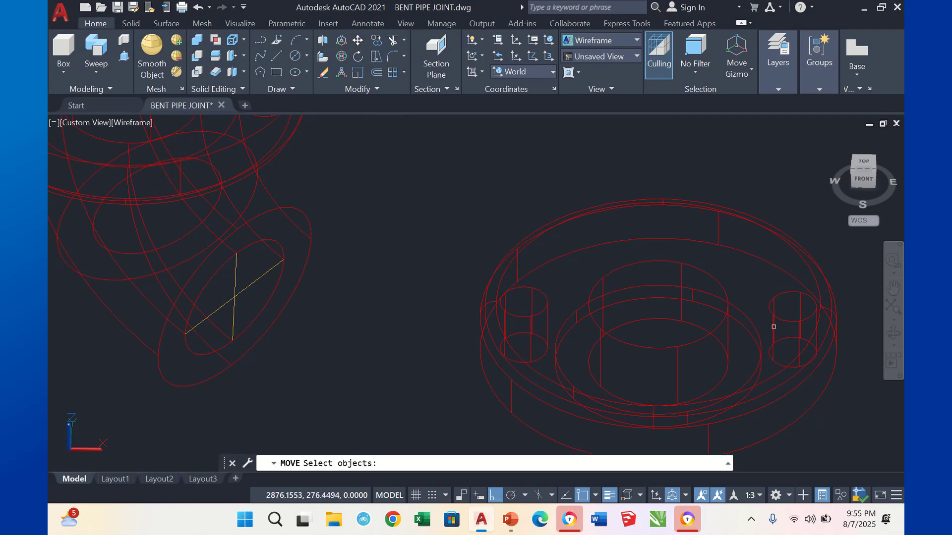
click(708, 283)
key(Return)
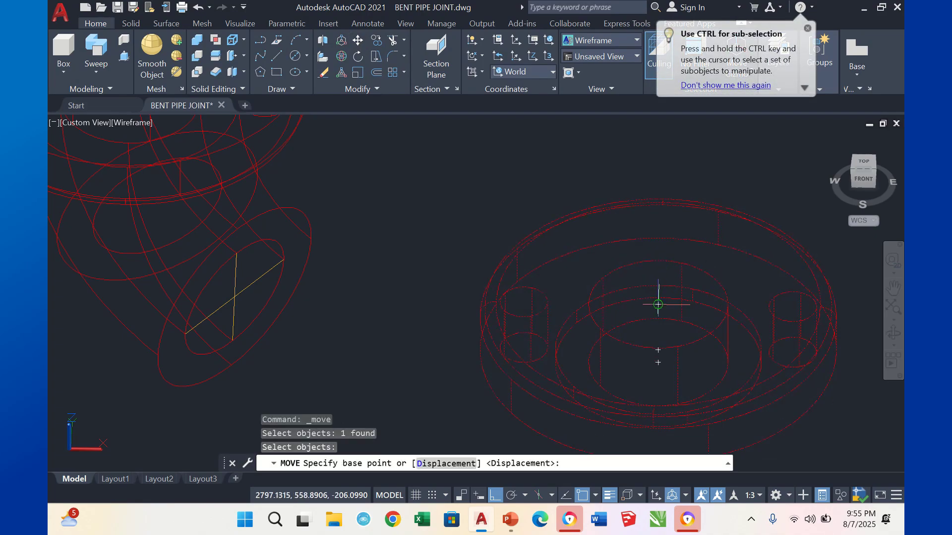
click(658, 305)
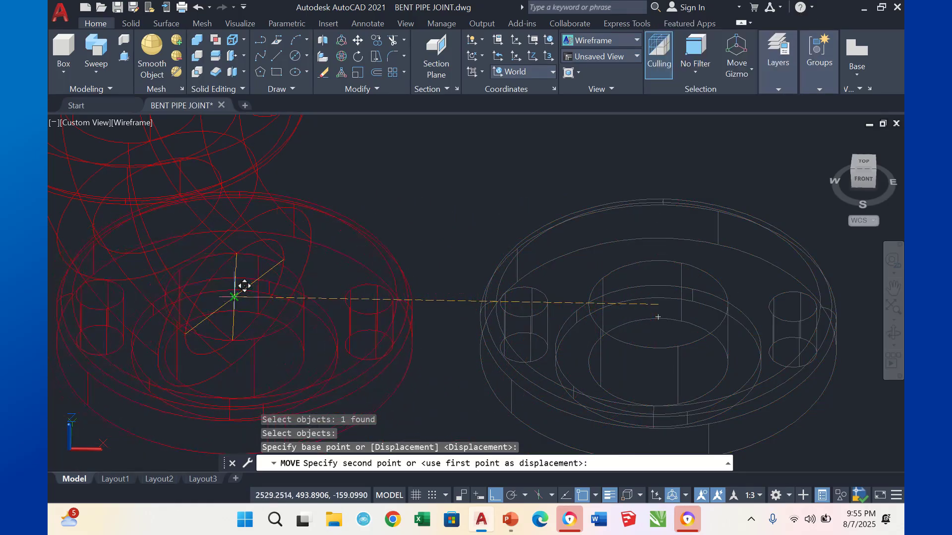
click(494, 496)
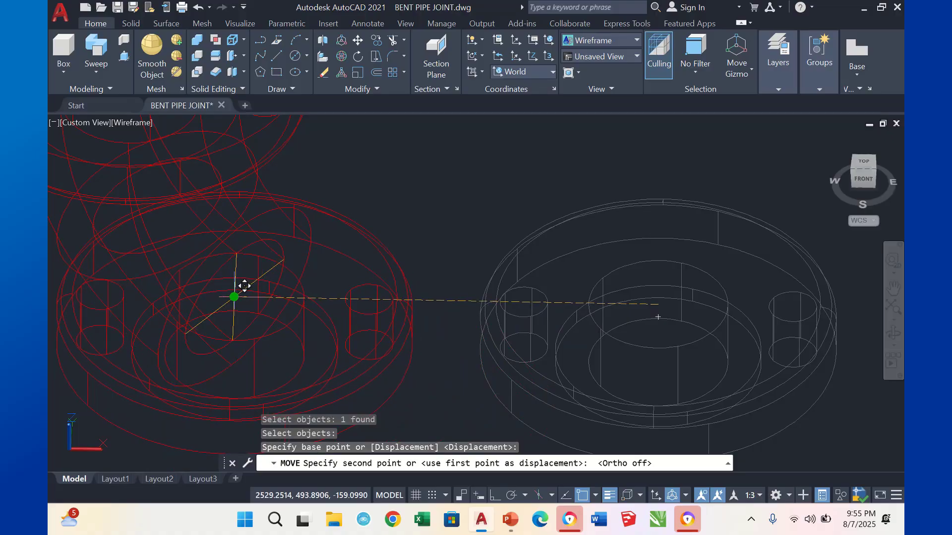
key(Return)
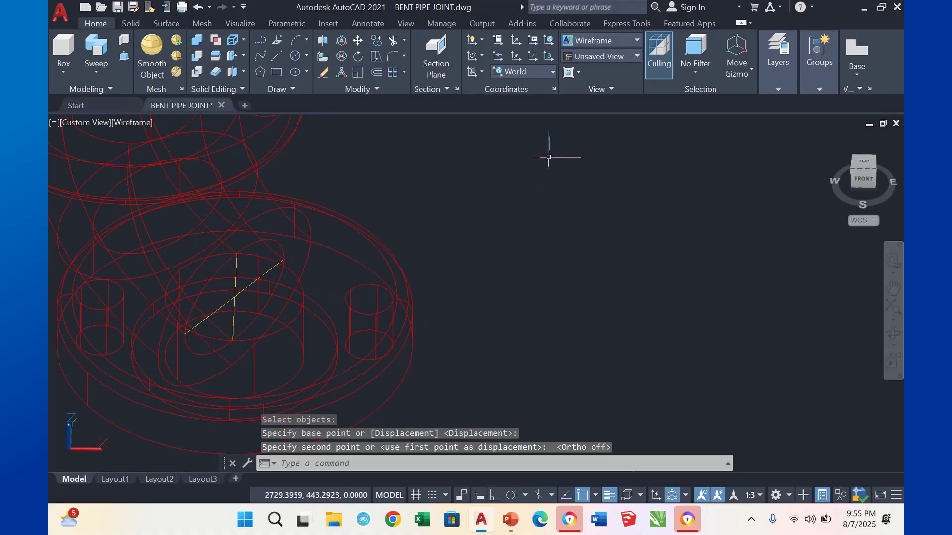
click(342, 56)
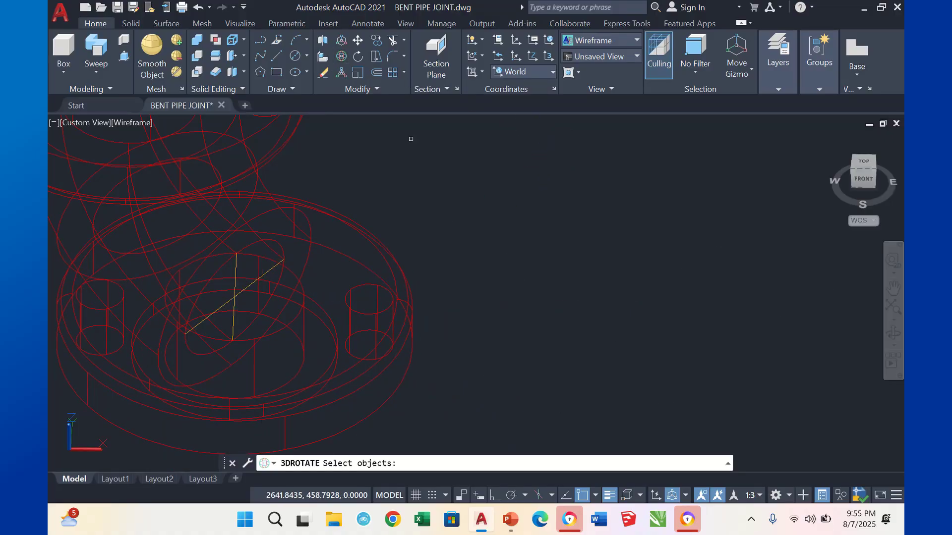
key(Return)
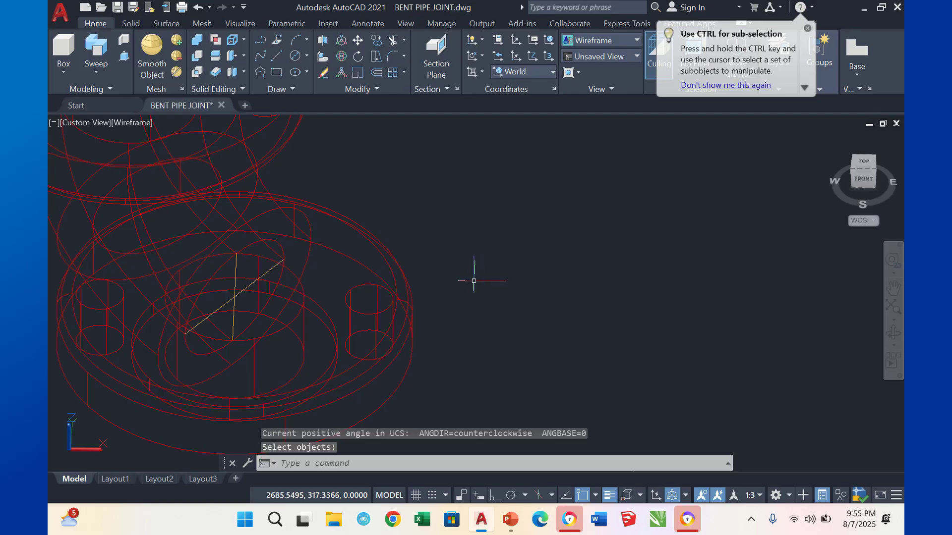
key(Escape)
key(Escape)
key(Escape)
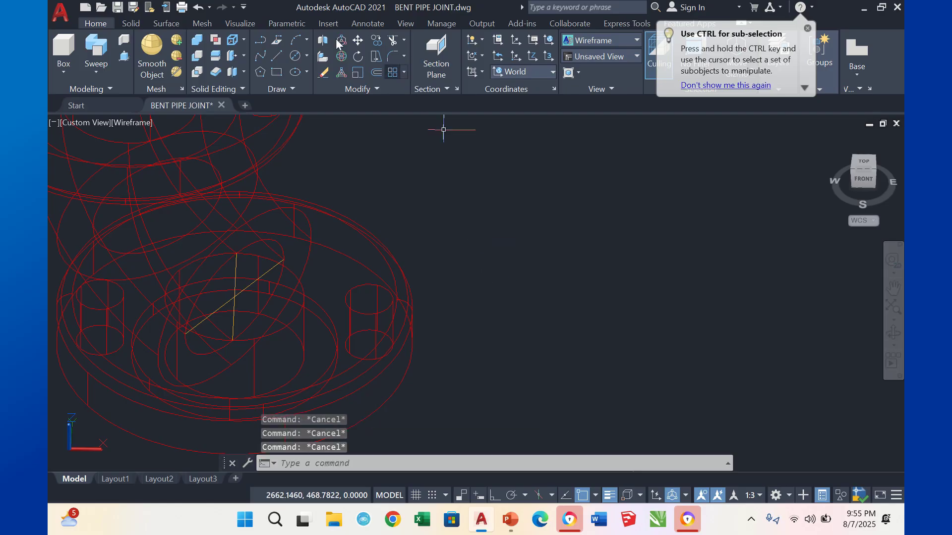
- Start a 3D rotation of the moved flange about the Y axis, with the base point at the crossing of the two lines
click(342, 56)
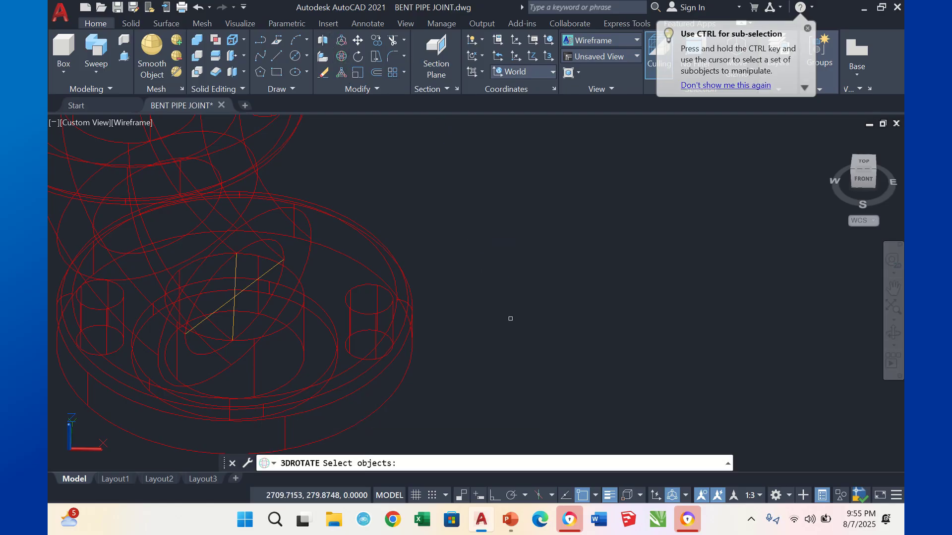
click(395, 319)
key(Return)
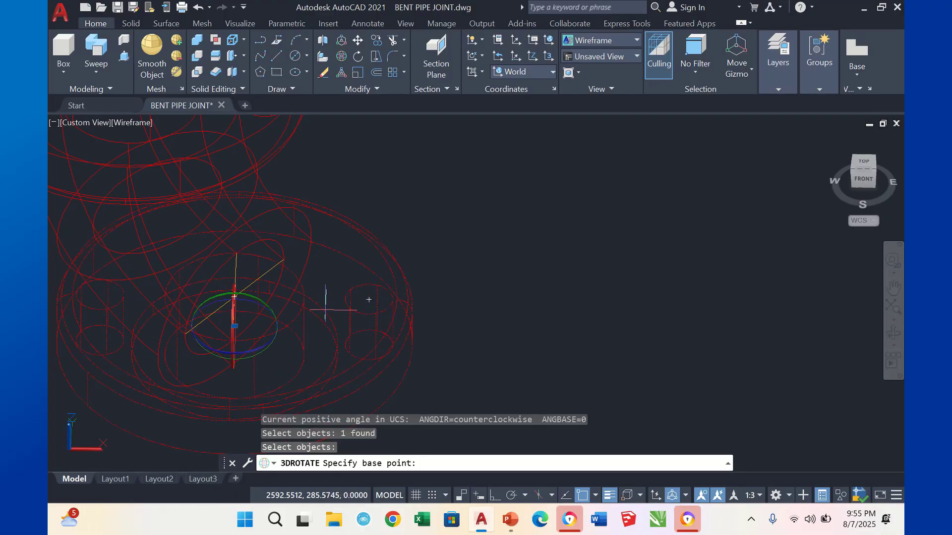
click(888, 337)
drag(452, 387, 523, 352)
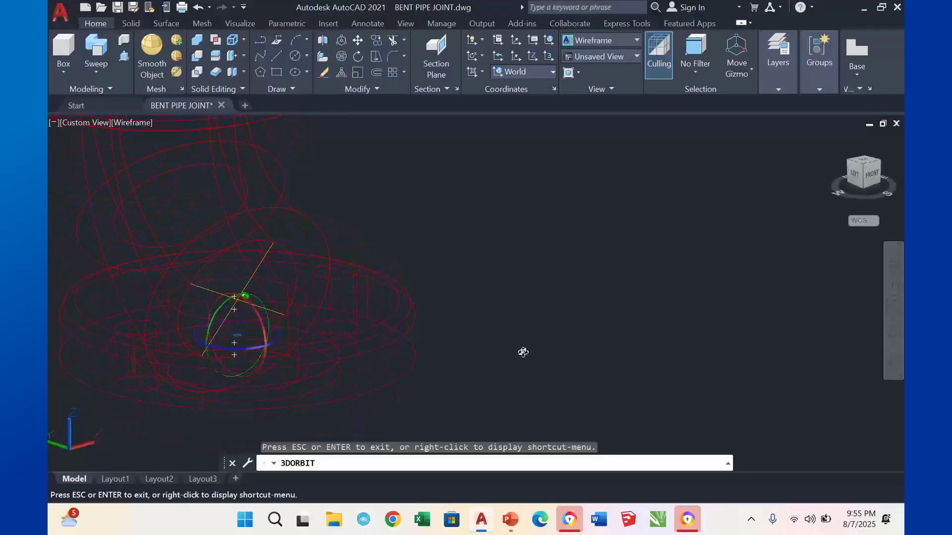
scroll(253, 311, up, 2)
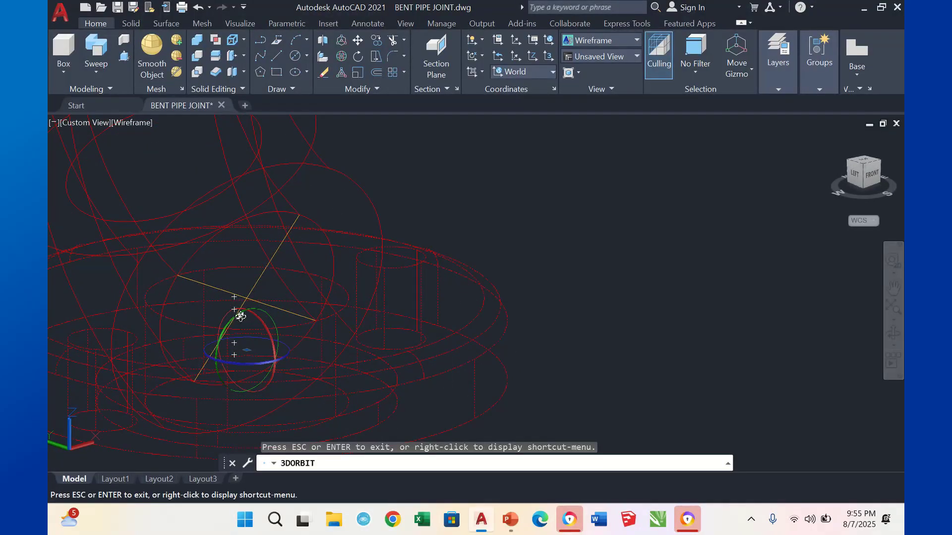
key(Escape)
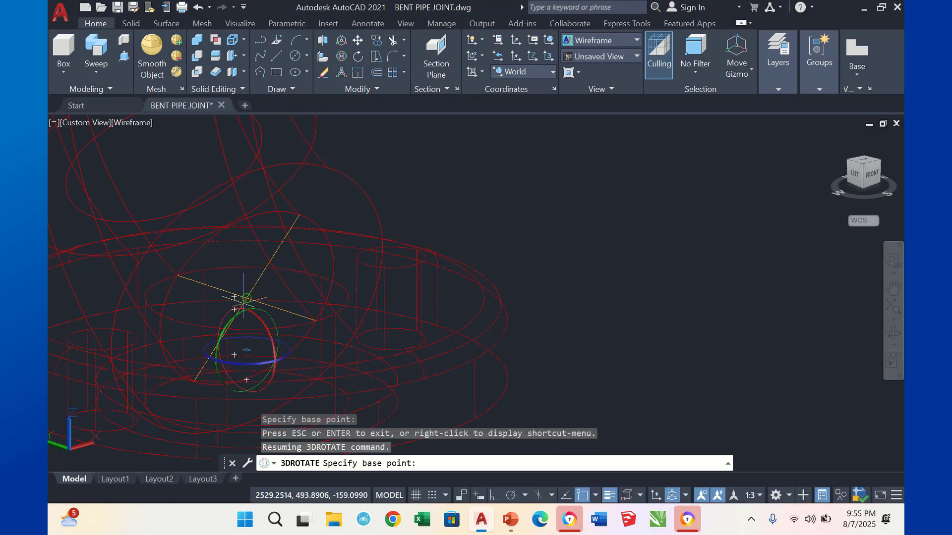
click(247, 298)
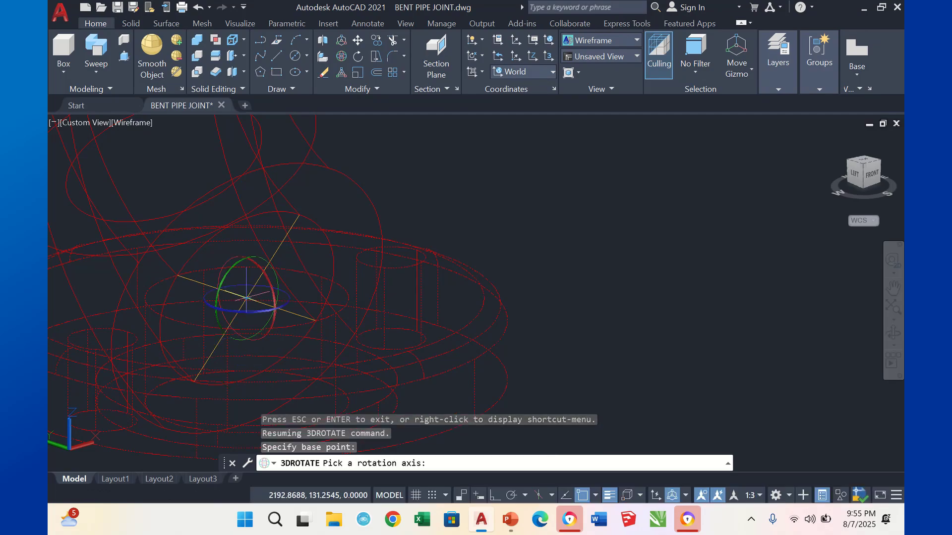
click(890, 331)
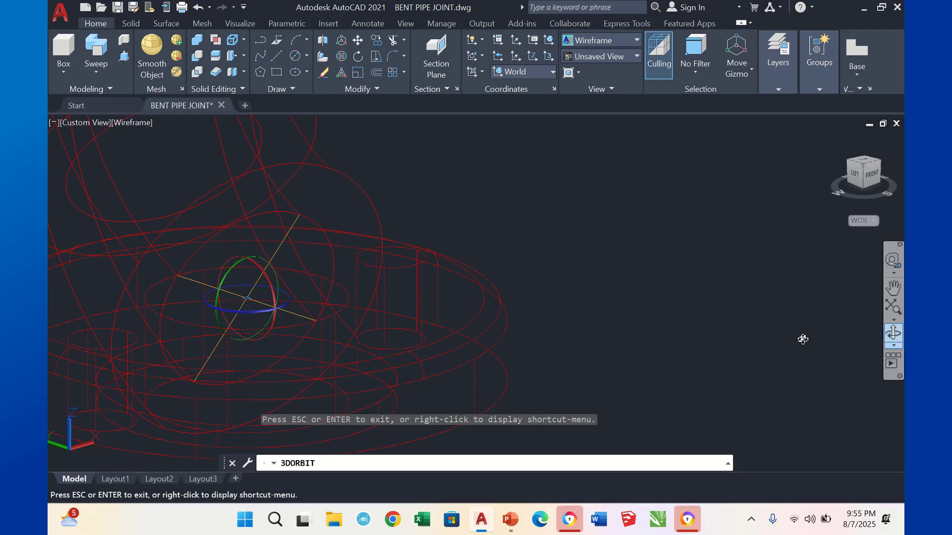
drag(745, 329, 707, 355)
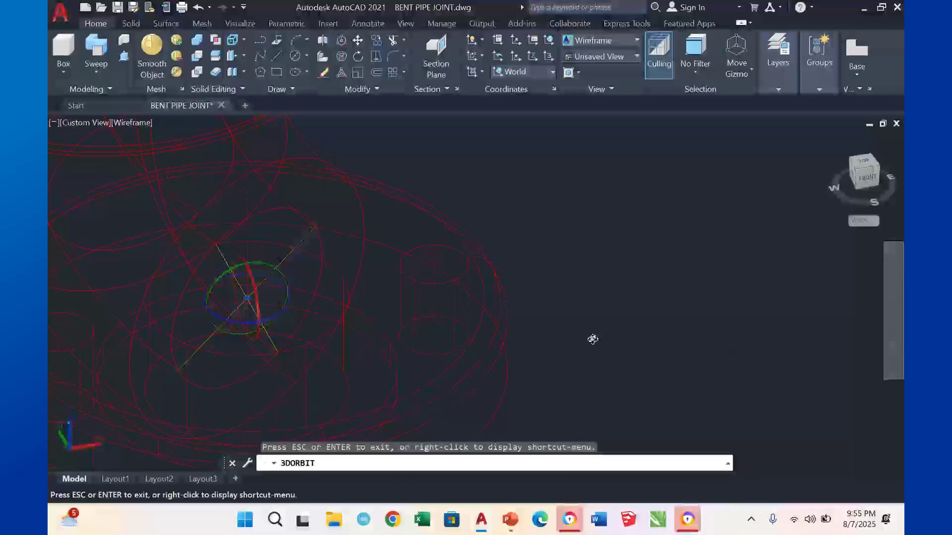
key(Escape)
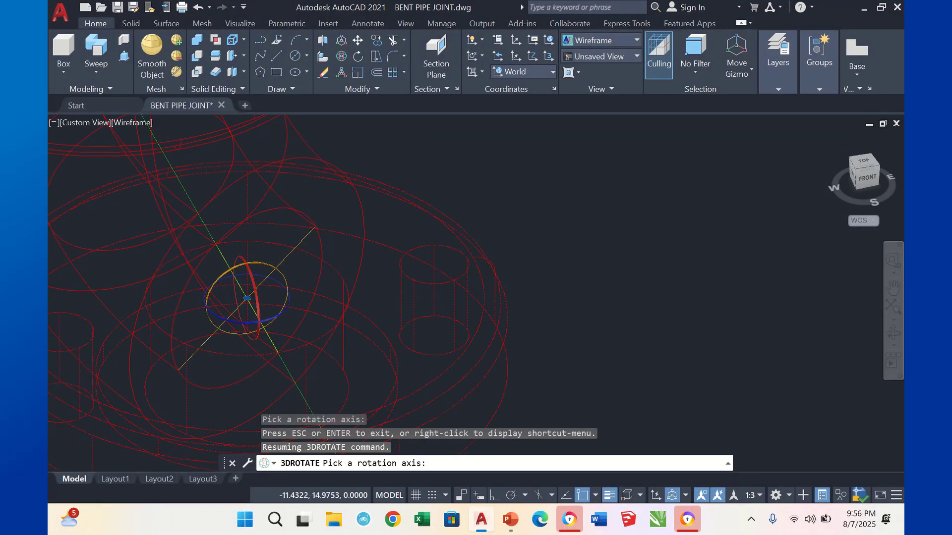
click(221, 275)
- Turn on polar tracking at 45-degree increments and rotate the flange to the upper endpoint of the diagonal line, parallel to the pipe's end face
mouse_move(569, 519)
mouse_move(515, 489)
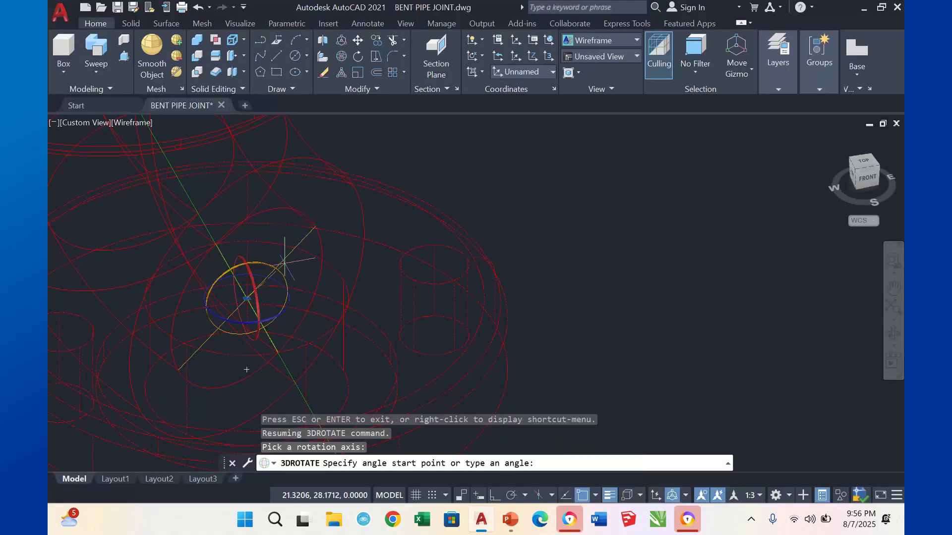
click(511, 495)
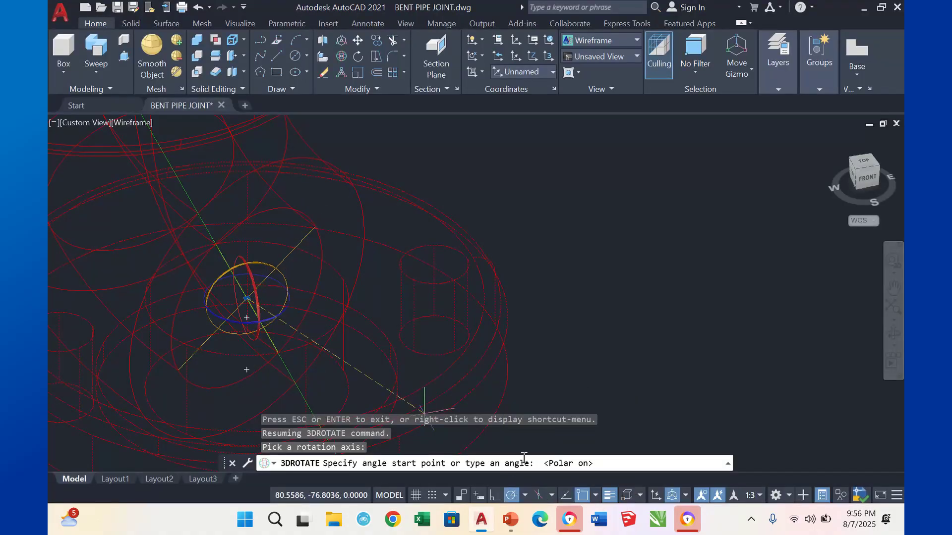
click(525, 495)
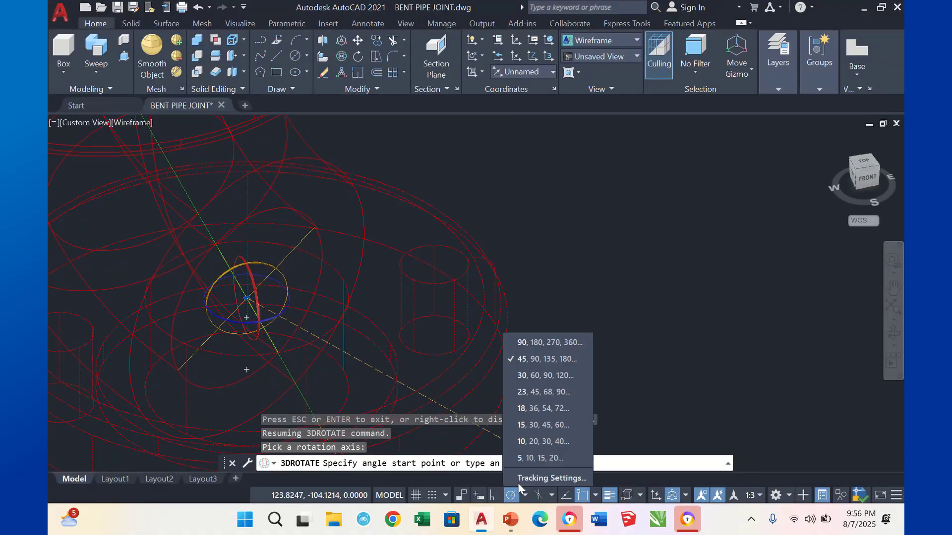
click(540, 358)
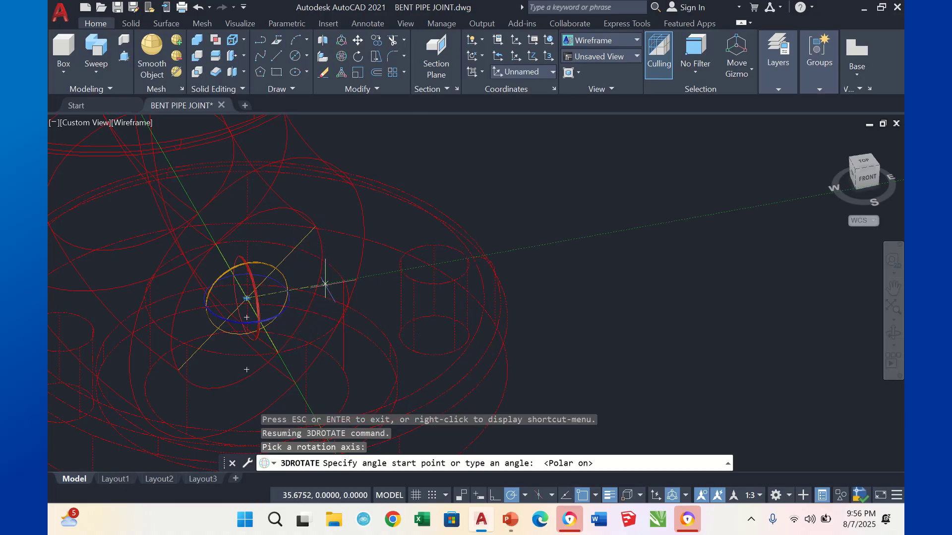
click(315, 227)
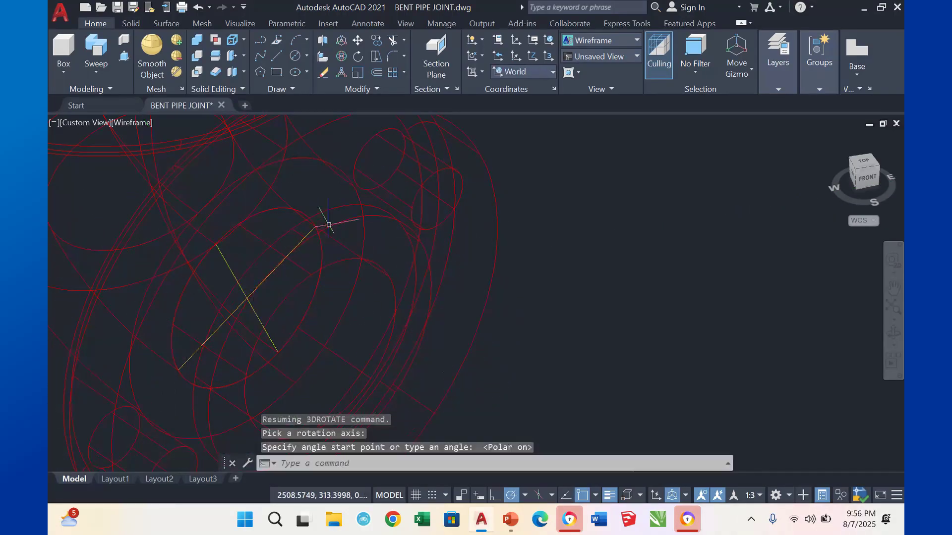
scroll(683, 232, down, 3)
key(Escape)
key(Escape)
scroll(680, 223, up, 2)
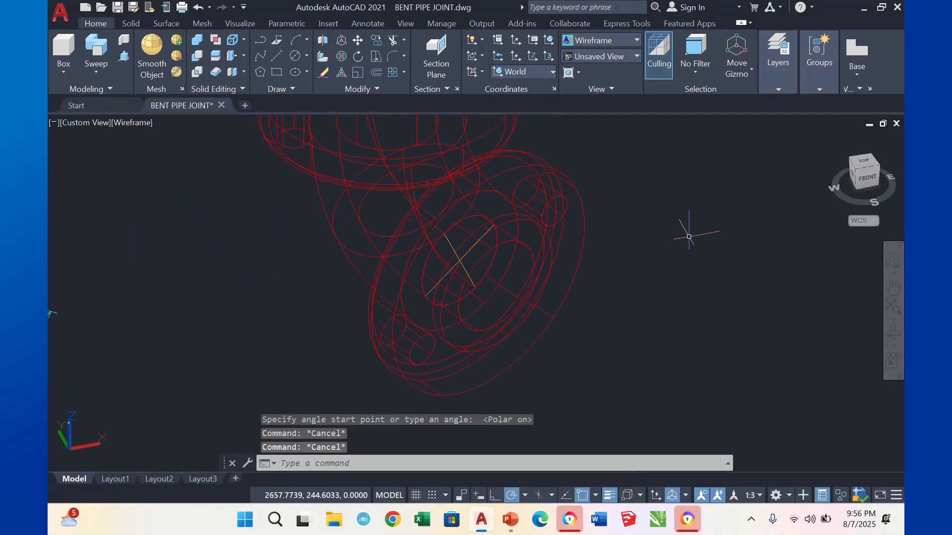
- Inspect the rotated flange on the pipe end in the Conceptual visual style, and return to Wireframe
click(617, 40)
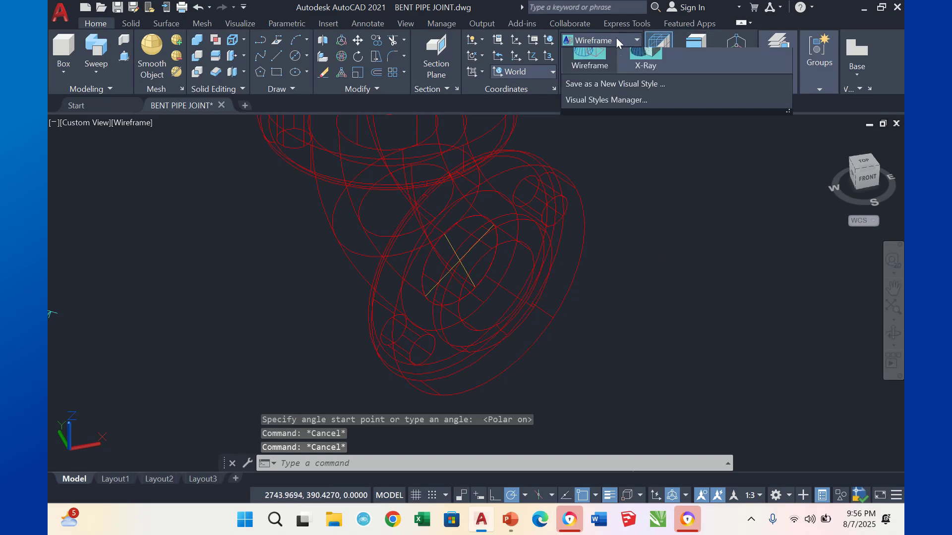
click(642, 68)
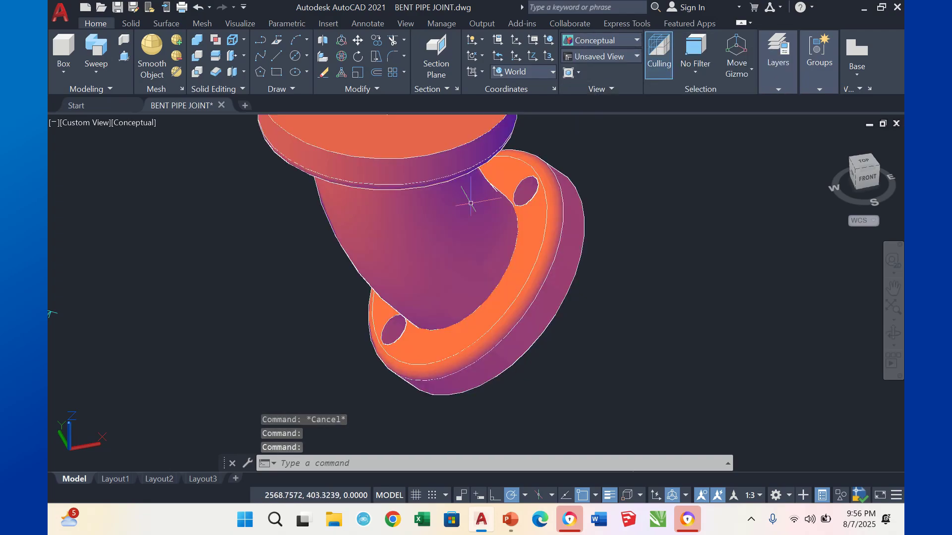
click(636, 43)
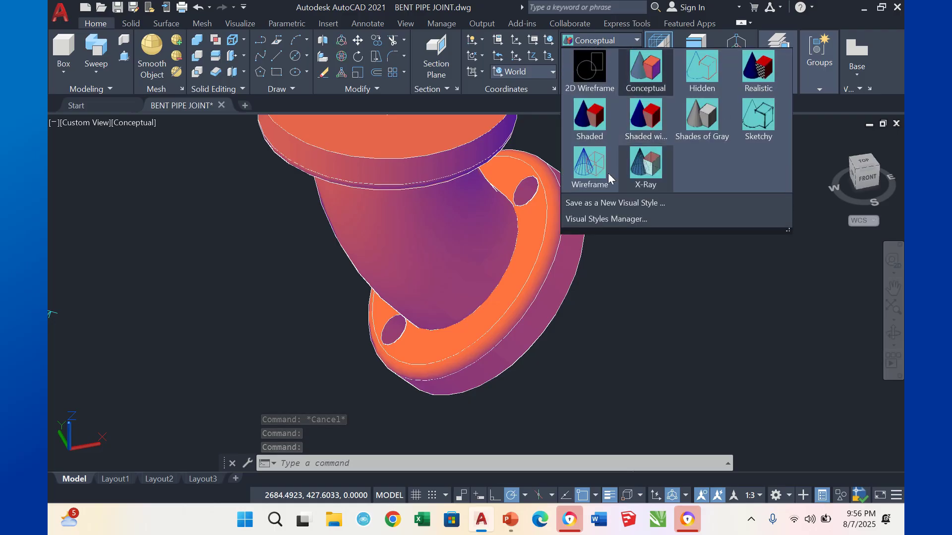
click(590, 171)
- Delete the two crossing construction lines at the centre of the pipe's slanted end face
scroll(476, 268, up, 6)
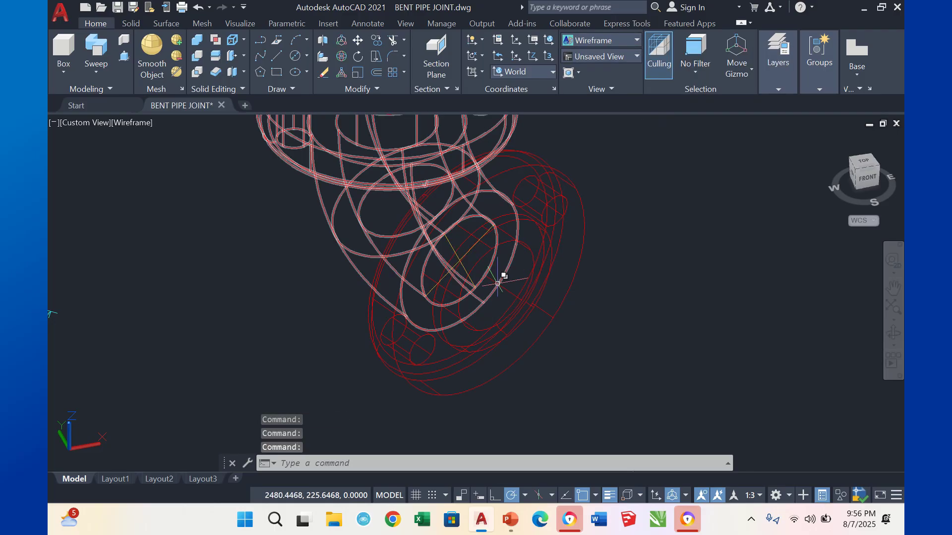
scroll(457, 251, up, 8)
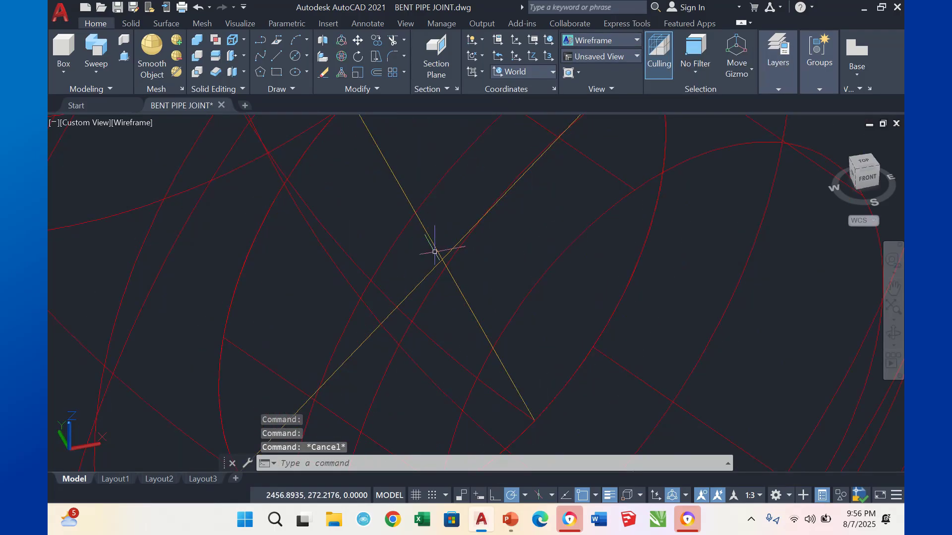
click(433, 240)
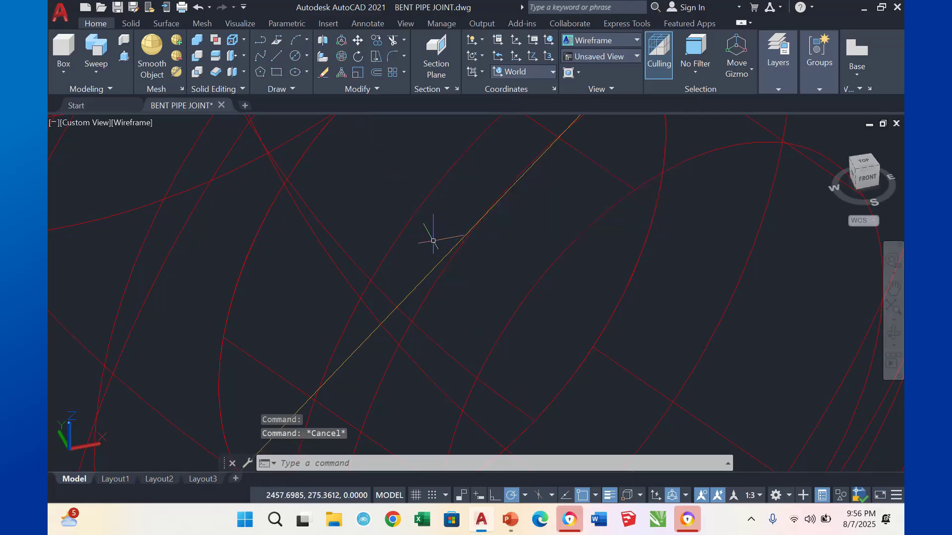
key(Delete)
scroll(437, 203, down, 8)
middle_drag(437, 203, 429, 238)
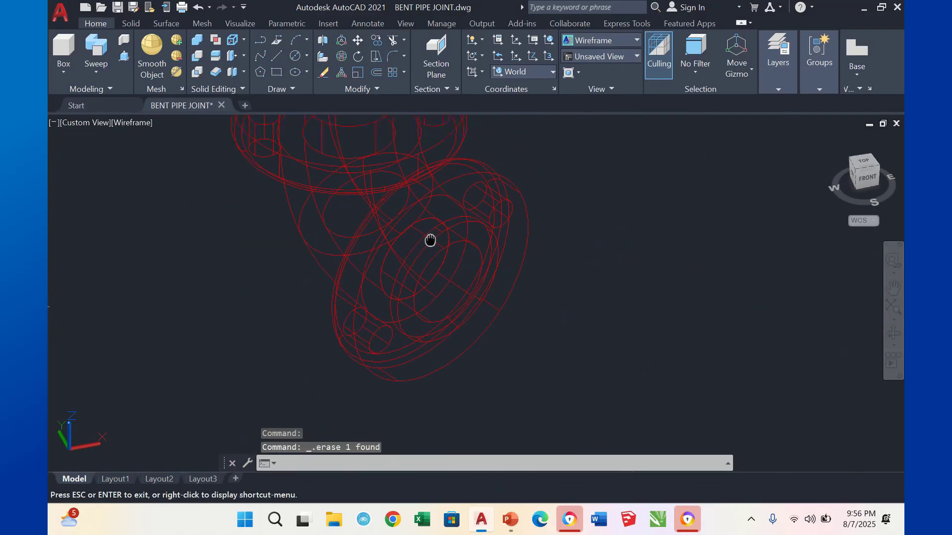
- Union the rotated flange with the rest of the pipe joint and display the model in the Conceptual visual style
middle_drag(545, 291, 535, 334)
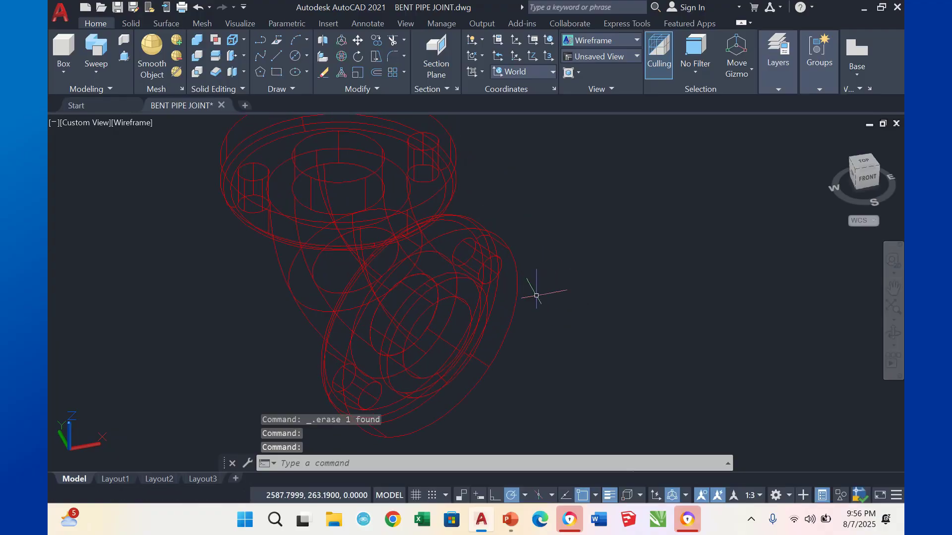
click(196, 43)
click(577, 205)
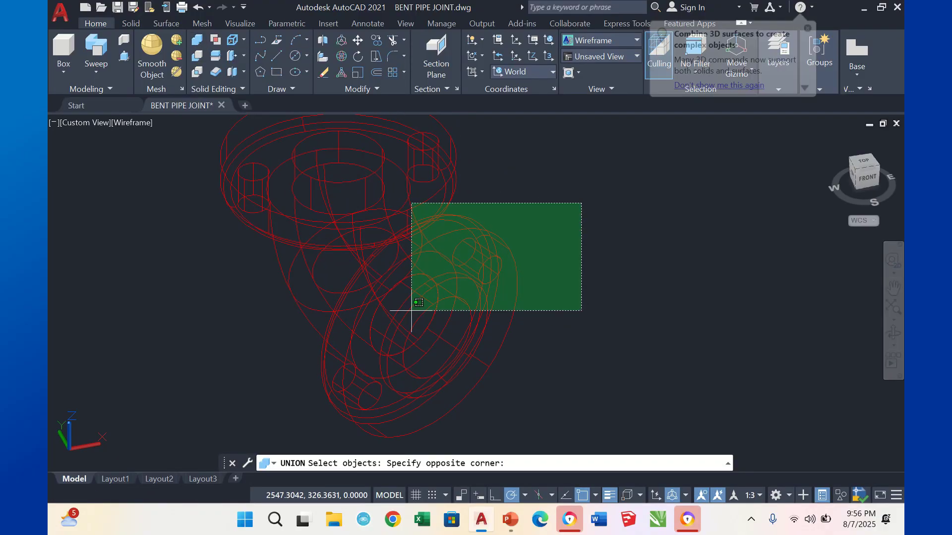
click(303, 436)
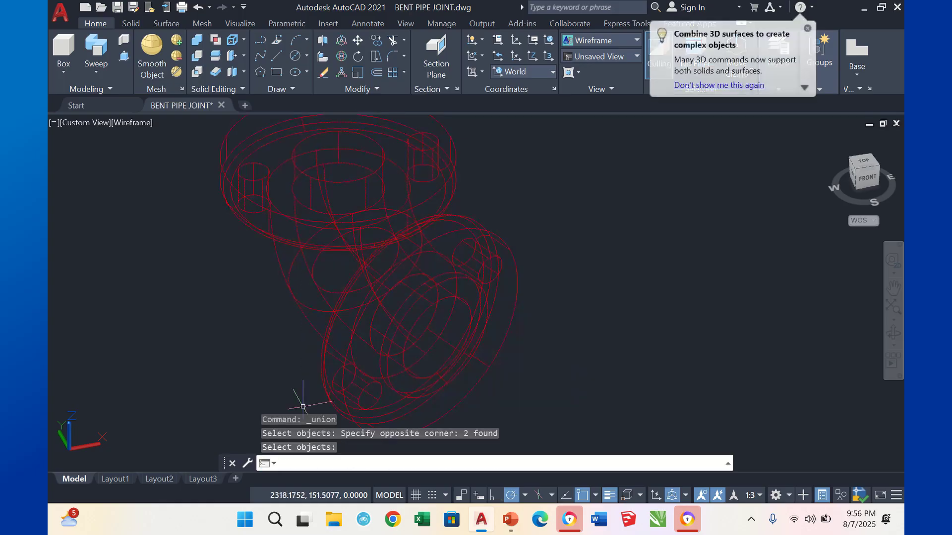
click(624, 38)
click(650, 79)
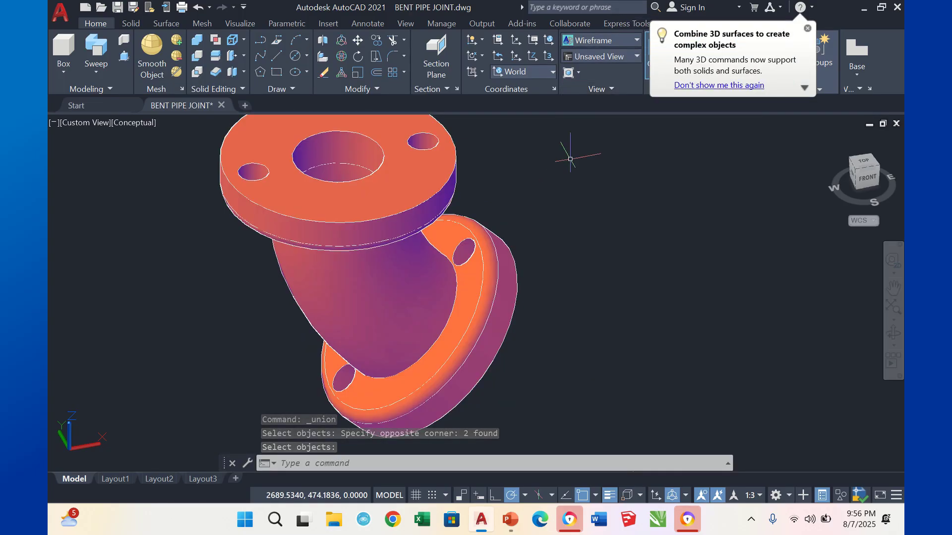
key(Return)
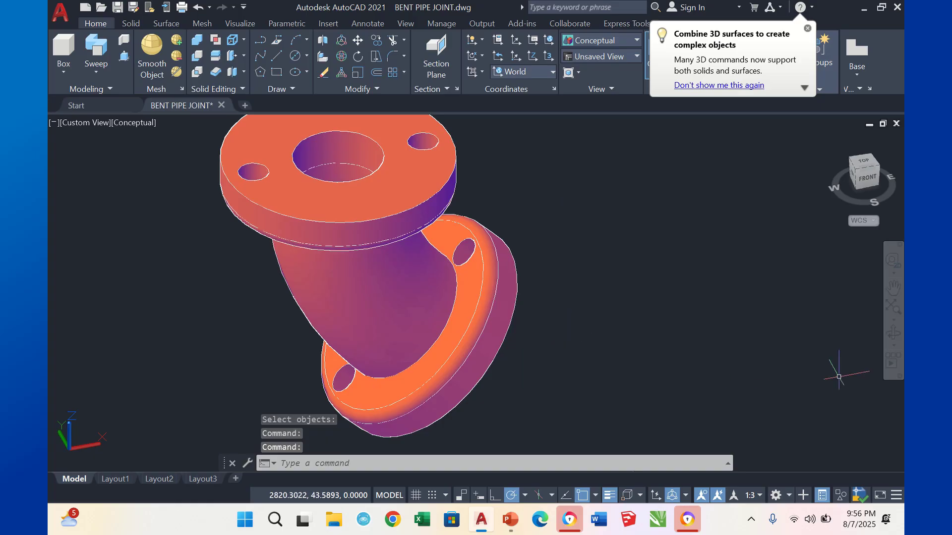
- Examine the pipe-to-flange junctions on the solid and the fillet radii dimensioned on the 2D section drawing
click(895, 333)
drag(520, 280, 539, 197)
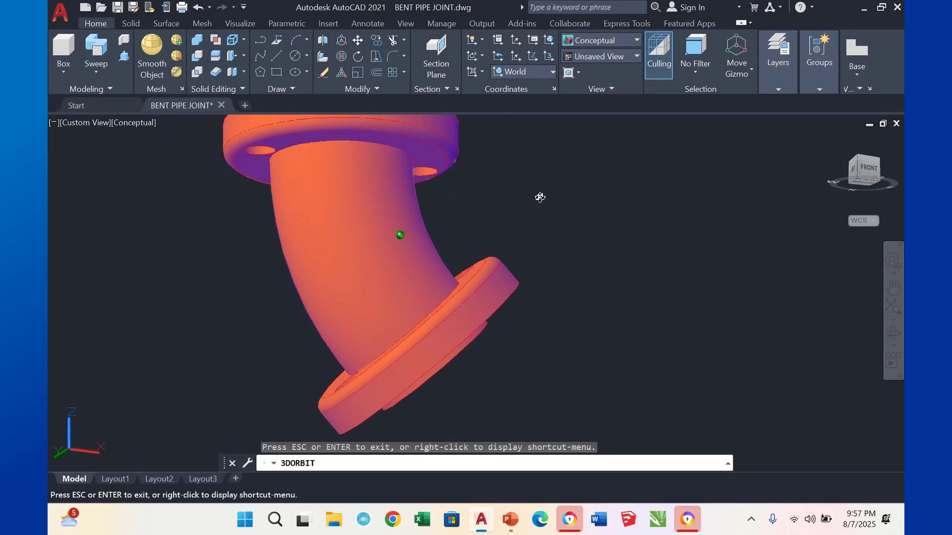
scroll(516, 211, down, 3)
scroll(263, 164, up, 8)
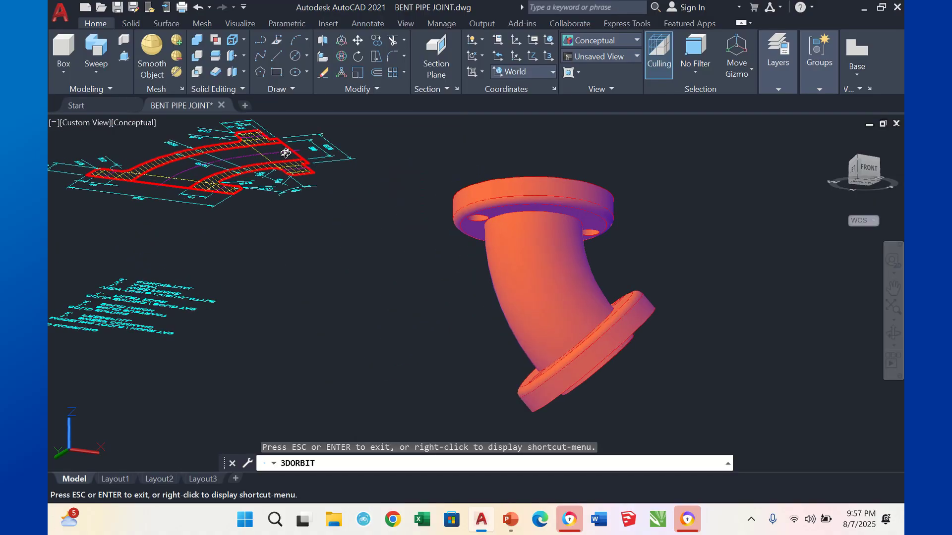
scroll(270, 166, up, 4)
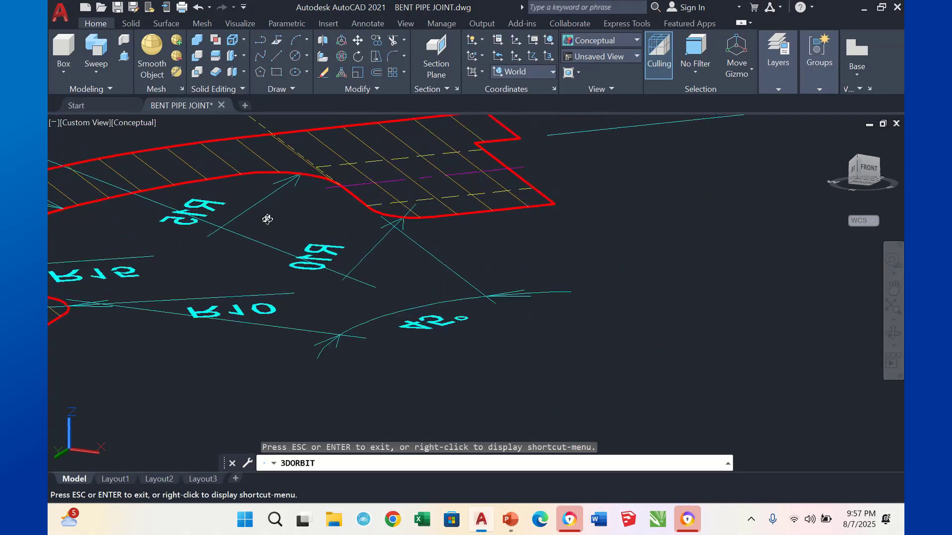
drag(268, 197, 203, 327)
scroll(192, 305, down, 7)
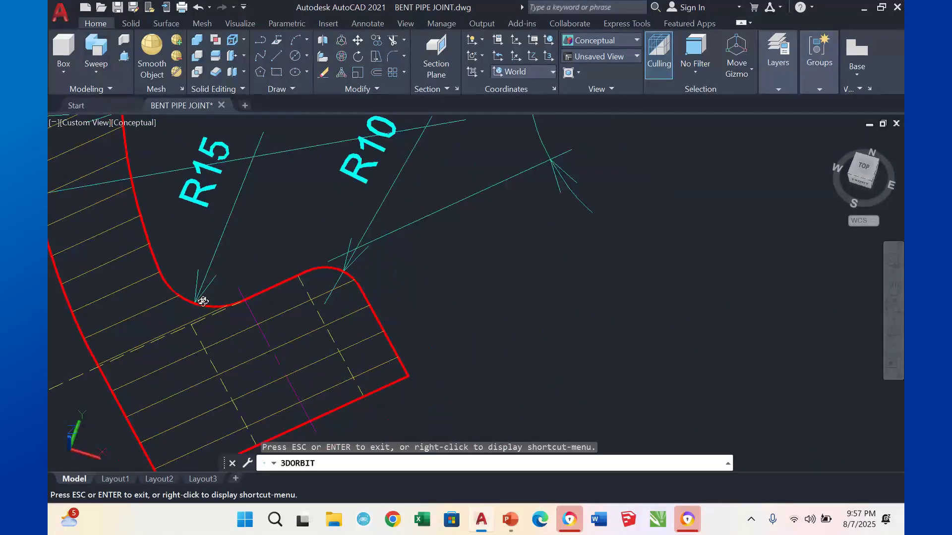
drag(505, 392, 551, 254)
scroll(542, 263, up, 5)
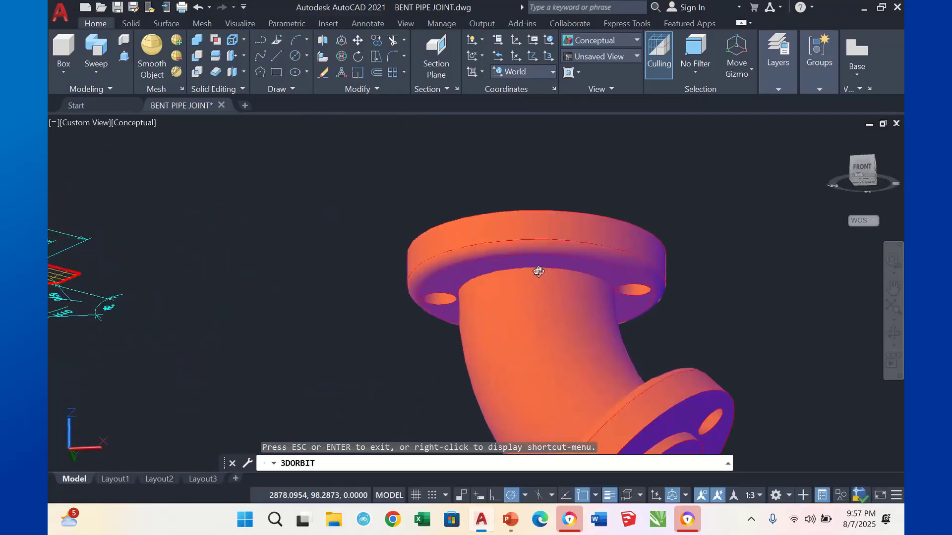
- Switch to the X-Ray visual style and fillet the edge where the pipe meets the upper flange with radius 15
click(630, 39)
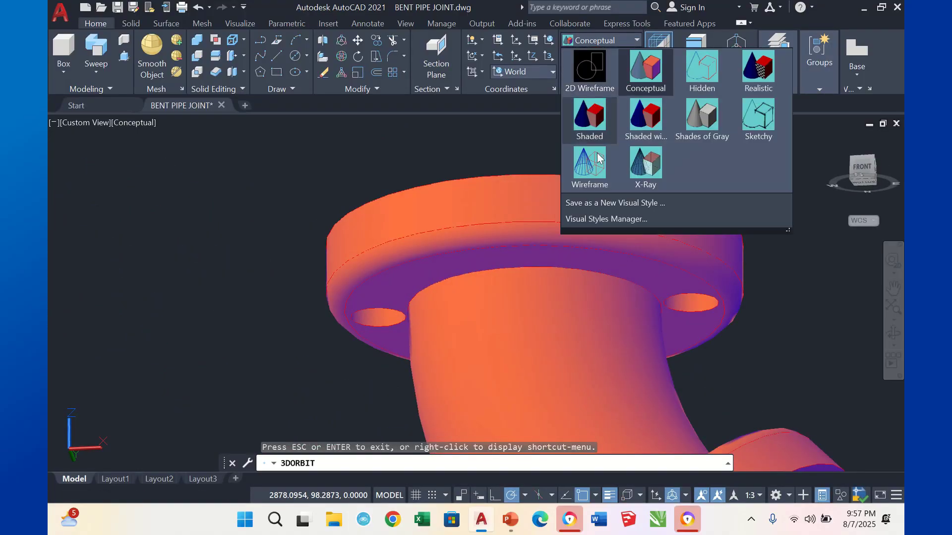
click(645, 170)
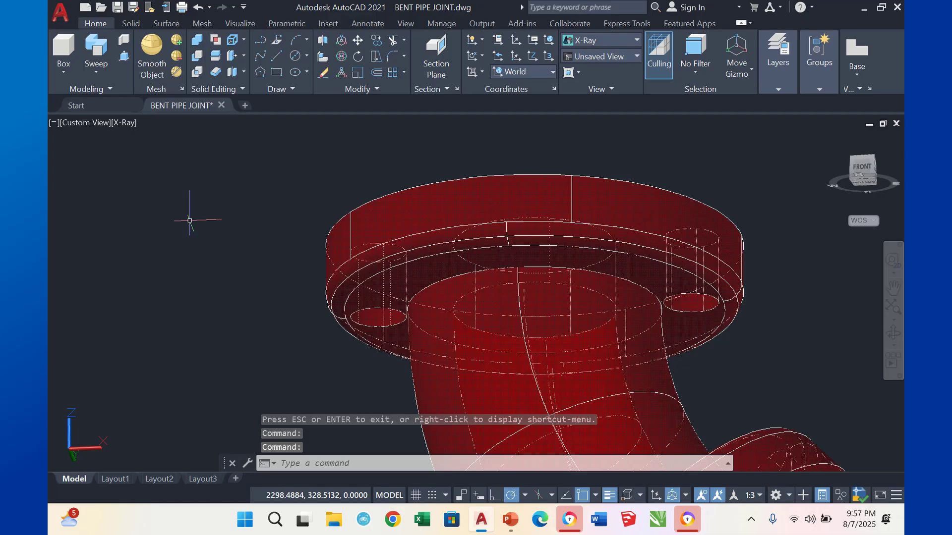
click(139, 25)
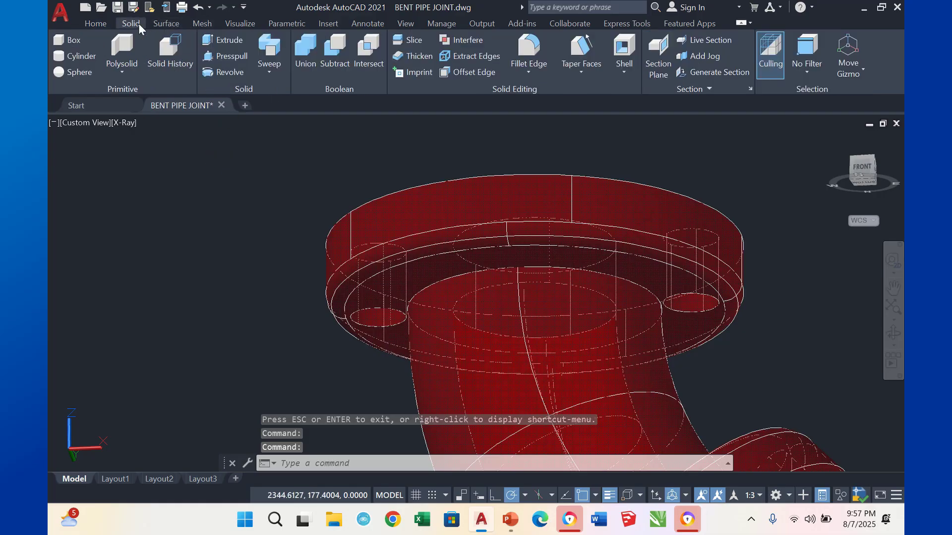
click(529, 47)
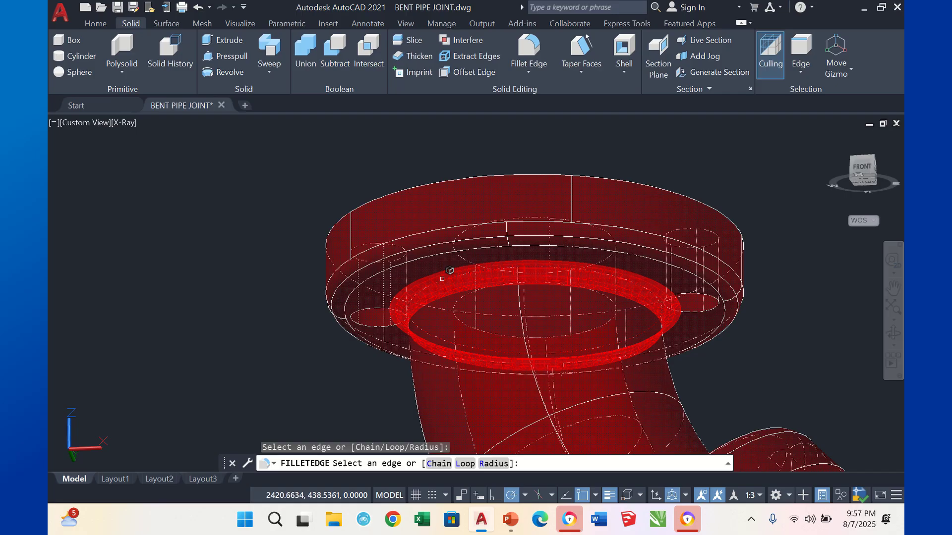
text(R)
key(Return)
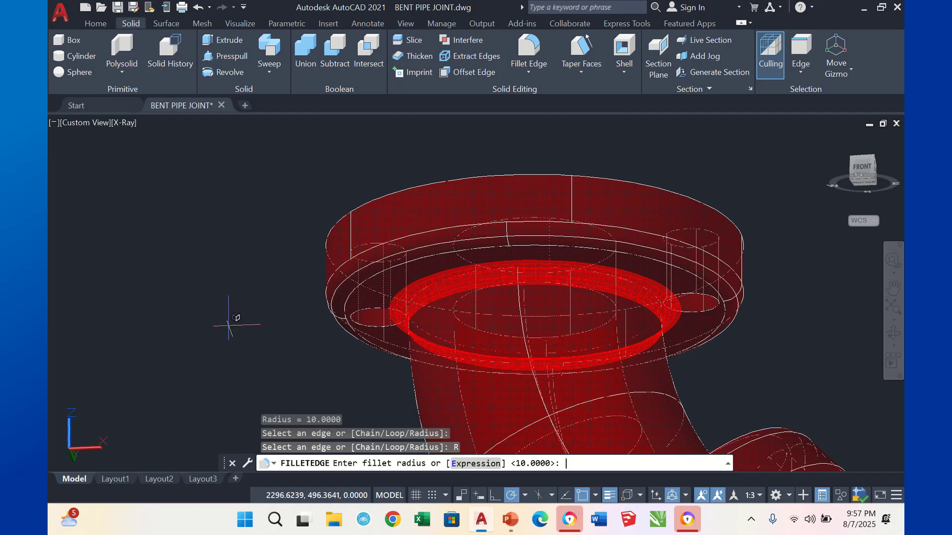
key(Return)
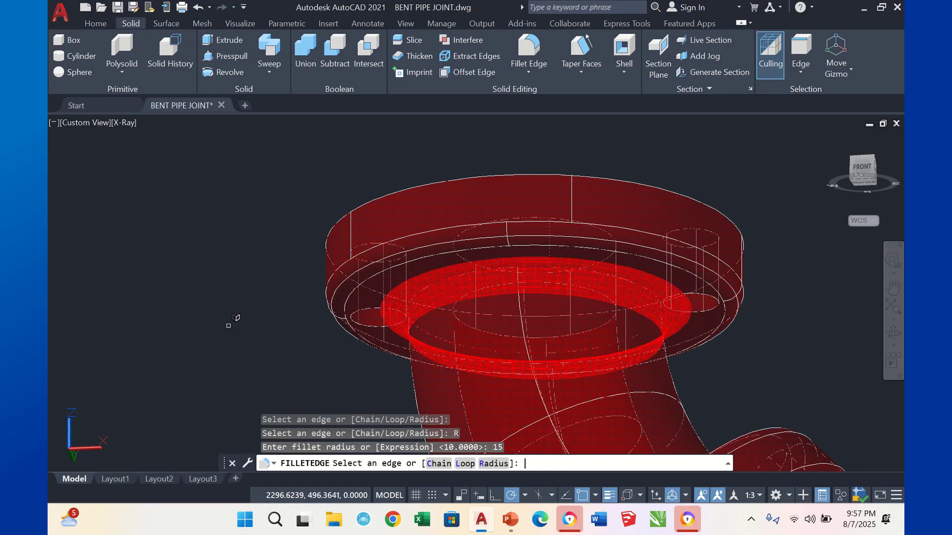
key(Return)
key(Return)
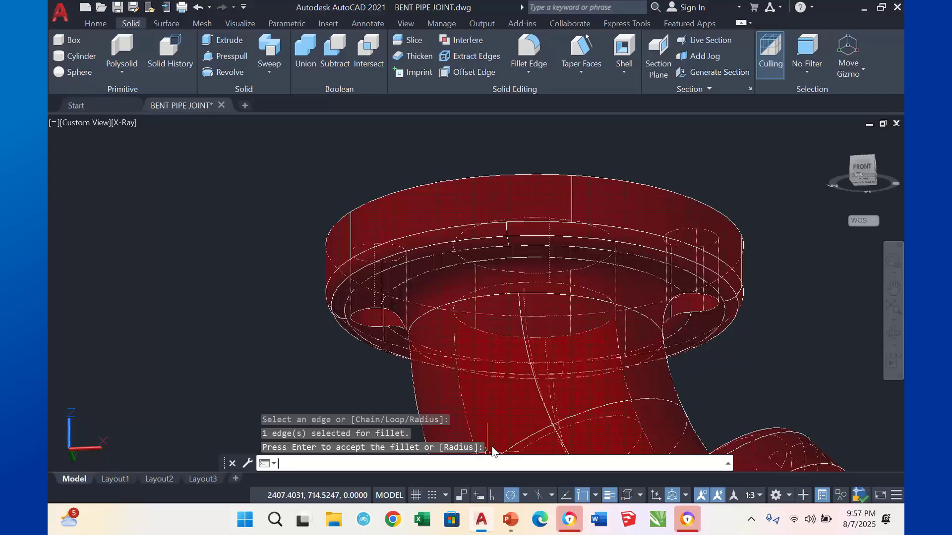
- Fillet the edge where the pipe meets the flange on its slanted end, using radius 15
middle_drag(535, 362, 492, 178)
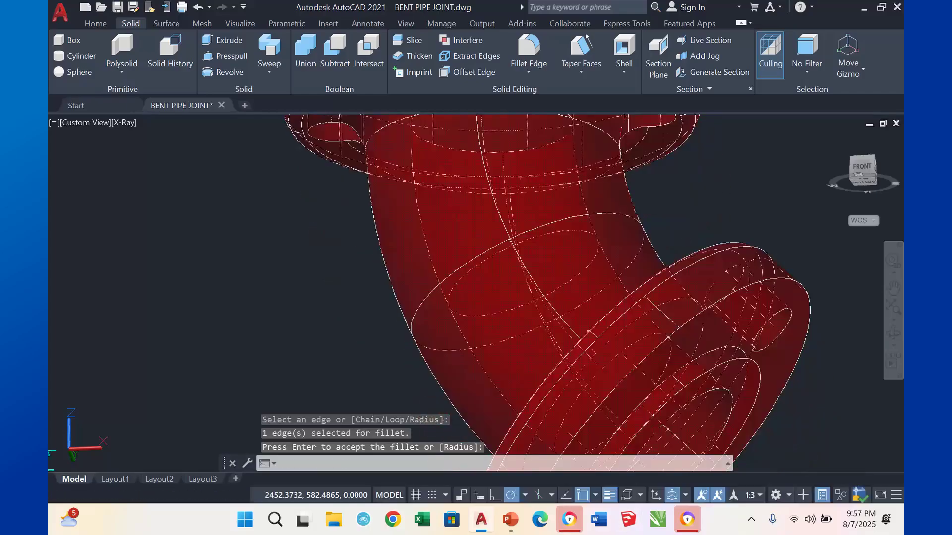
click(892, 335)
drag(451, 308, 527, 358)
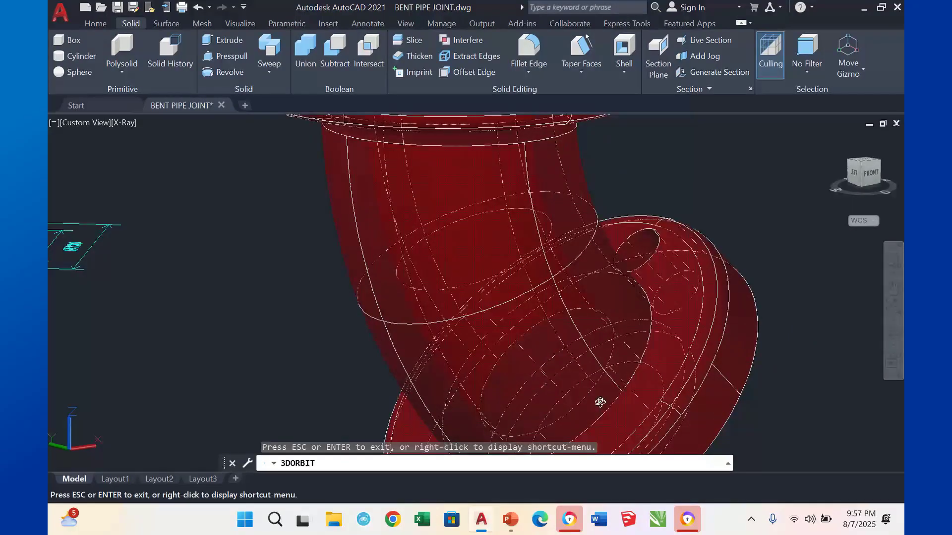
key(Escape)
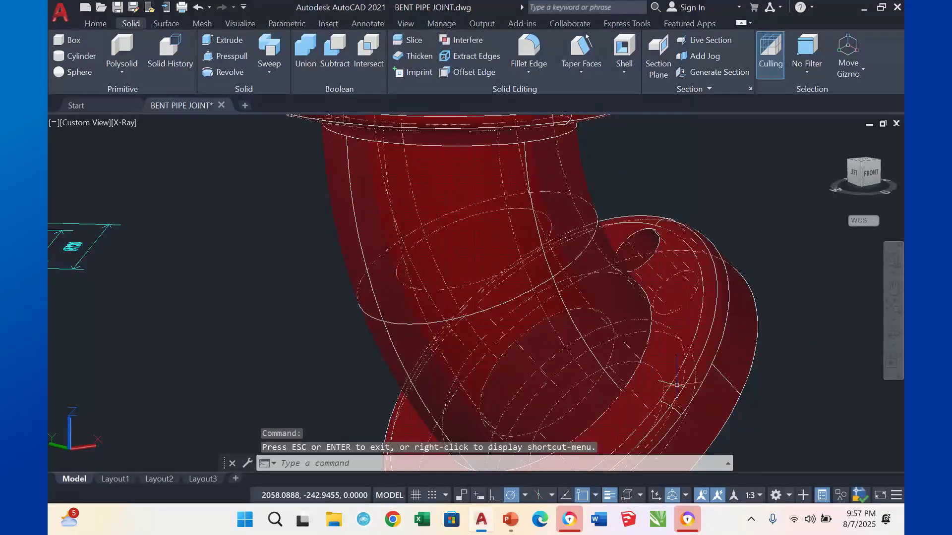
click(543, 51)
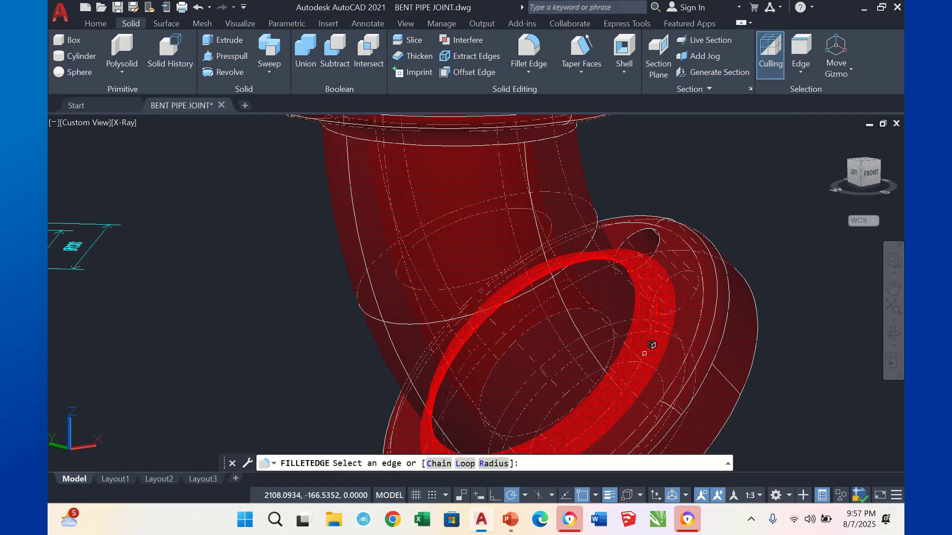
click(648, 350)
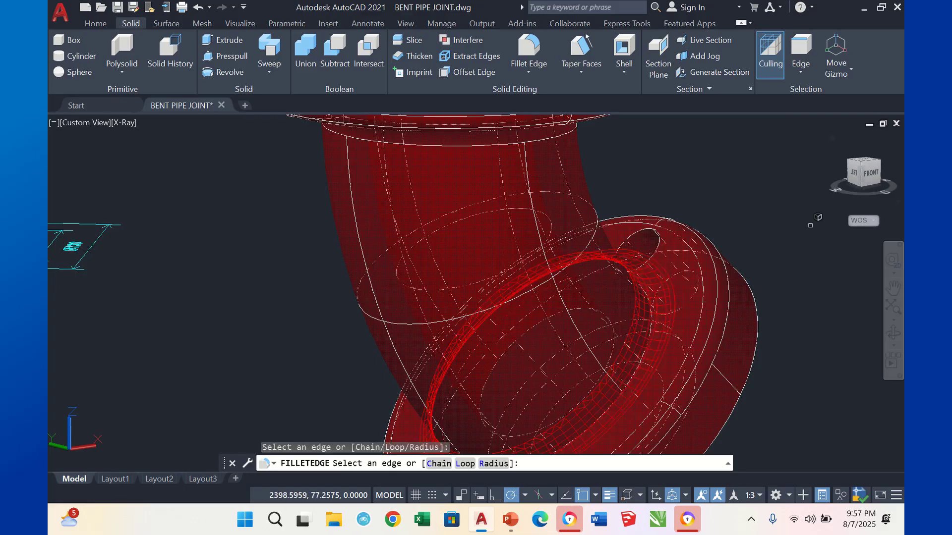
key(Return)
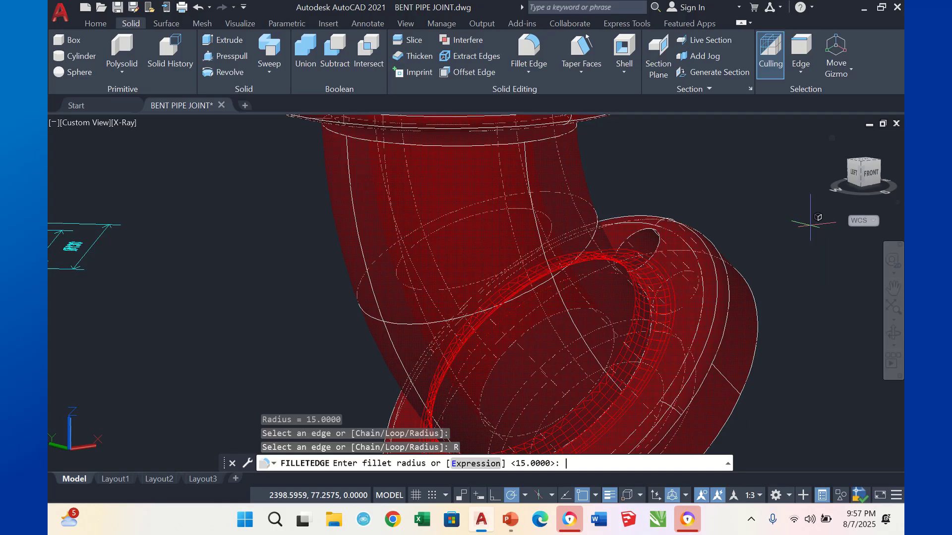
key(Return)
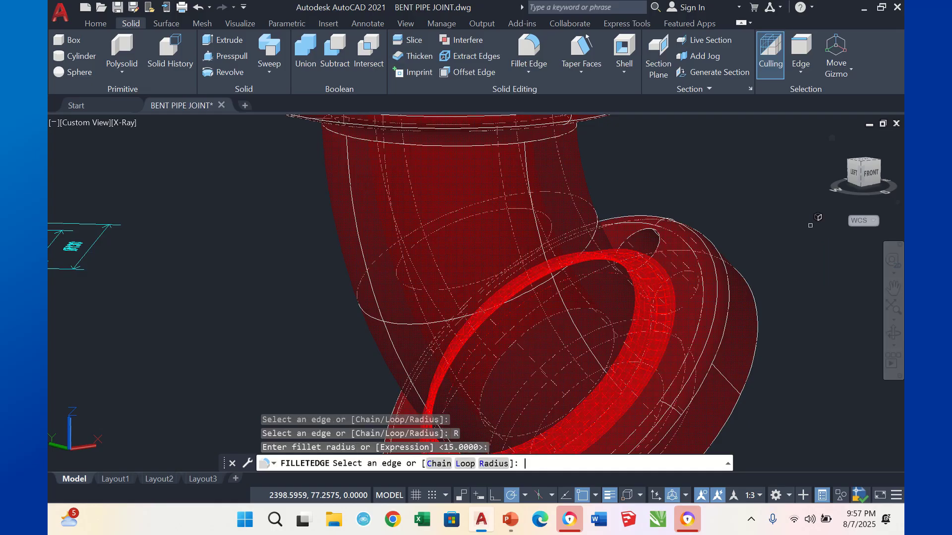
key(Return)
key(Return)
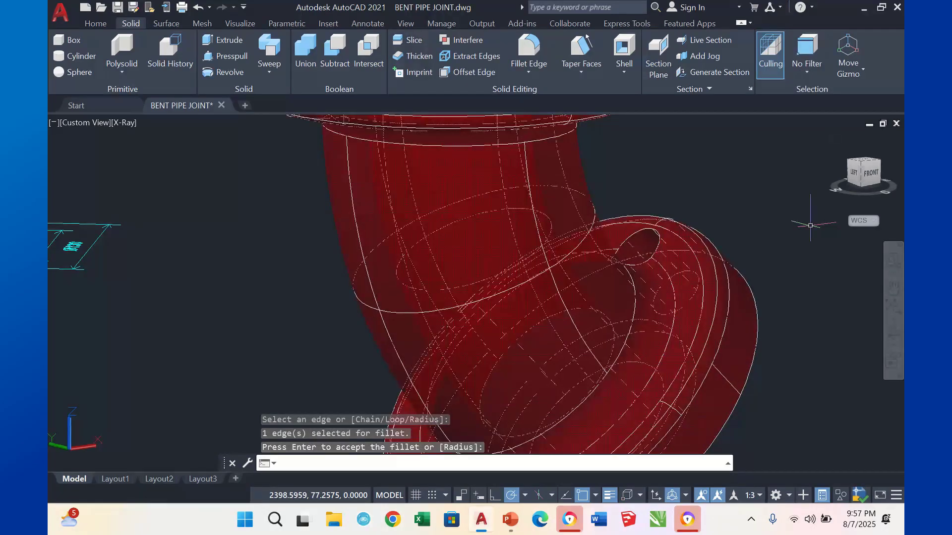
key(Escape)
key(Escape)
- Set the visual style back to Conceptual to show the filleted pipe joint shaded
scroll(684, 200, down, 8)
middle_drag(701, 202, 622, 228)
scroll(604, 231, up, 8)
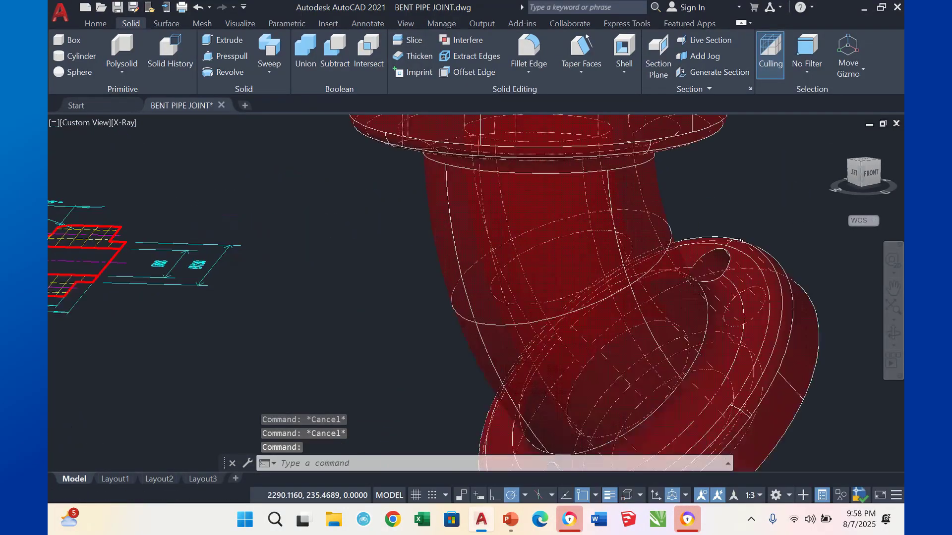
click(94, 23)
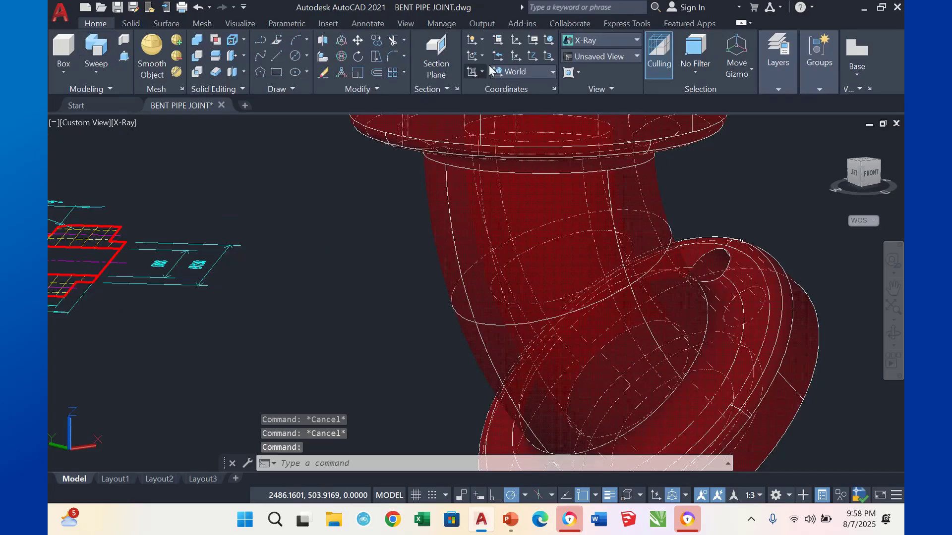
click(638, 40)
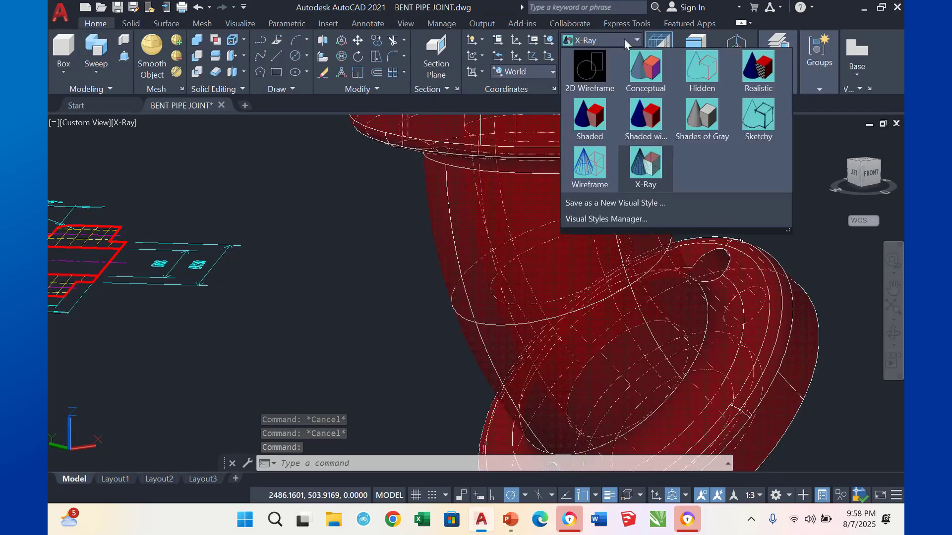
click(632, 67)
middle_drag(141, 286, 260, 294)
scroll(380, 263, down, 6)
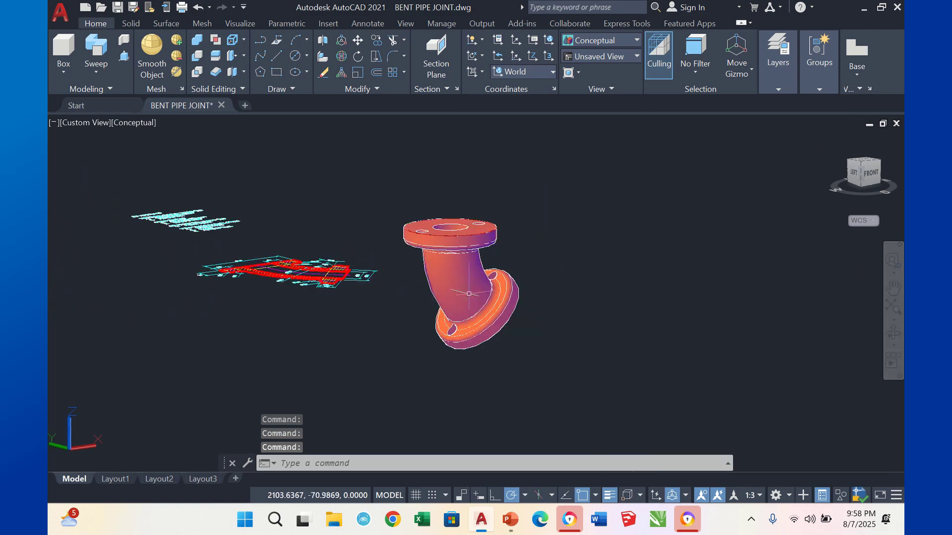
- Examine the finished pipe joint from several sides and compare it with the dimensioned 2D section drawing
click(894, 342)
mouse_move(436, 277)
mouse_down()
mouse_move(350, 296)
mouse_move(281, 279)
mouse_move(327, 283)
mouse_up()
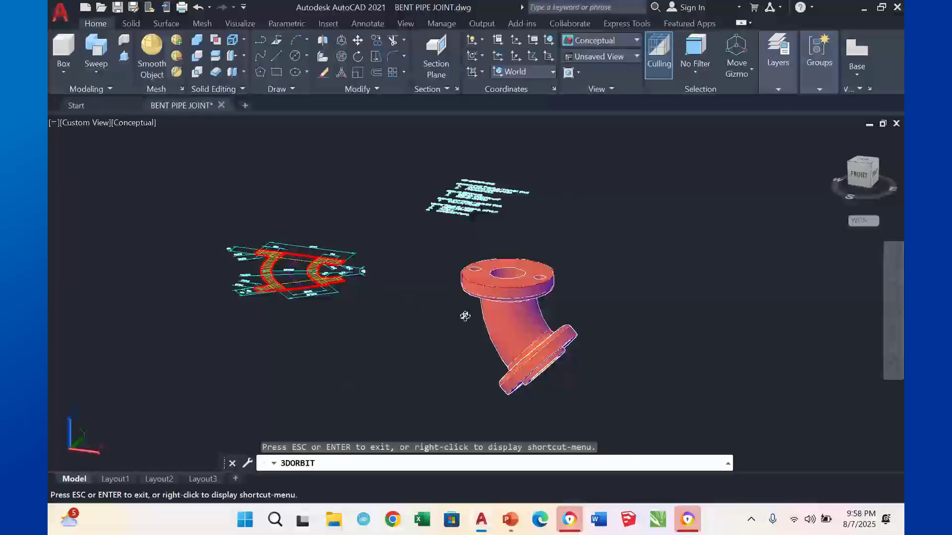
drag(526, 297, 527, 236)
scroll(527, 236, up, 3)
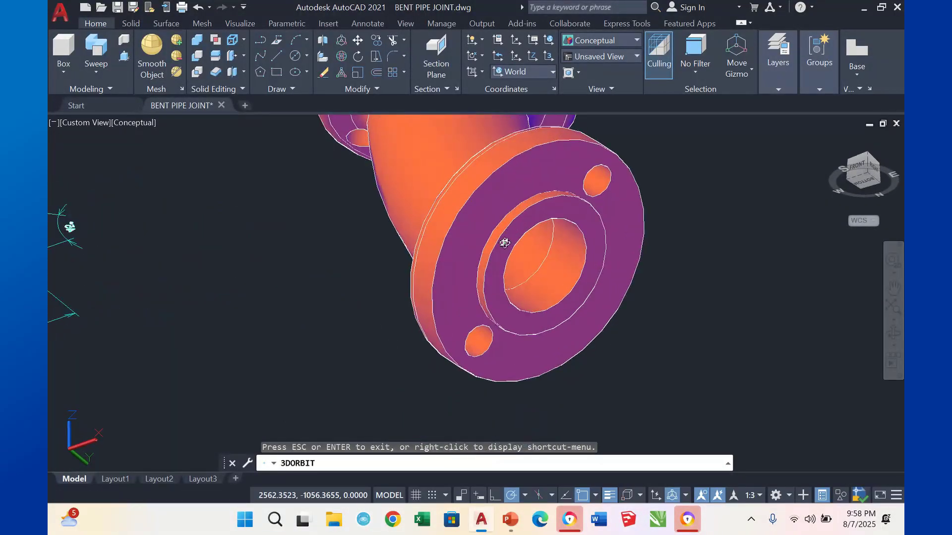
scroll(504, 243, down, 4)
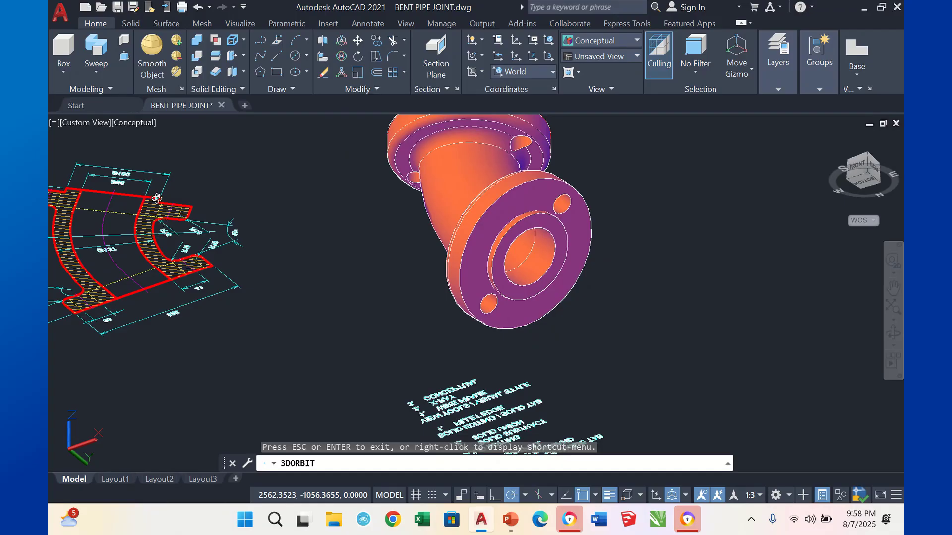
mouse_move(448, 165)
mouse_down()
mouse_move(461, 314)
mouse_move(531, 301)
mouse_move(549, 279)
mouse_move(545, 261)
mouse_up()
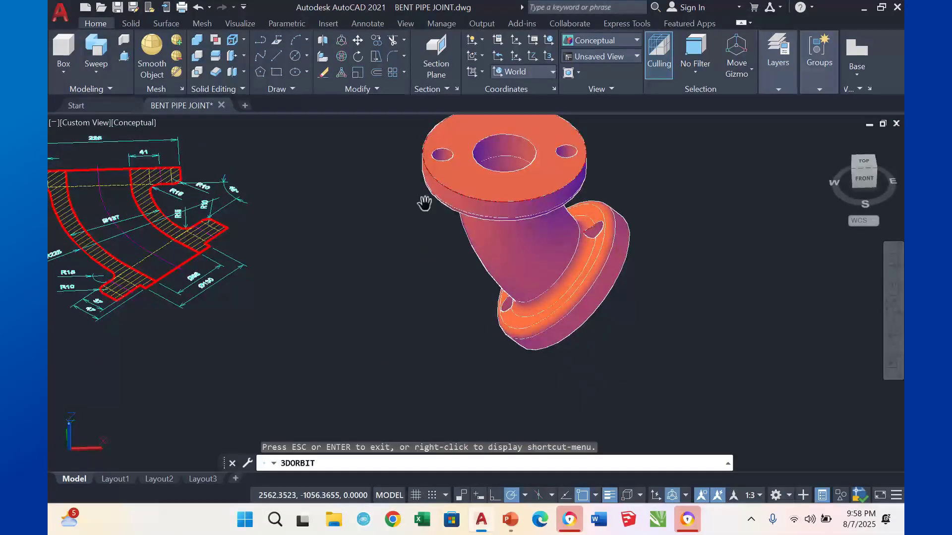
middle_drag(425, 202, 516, 292)
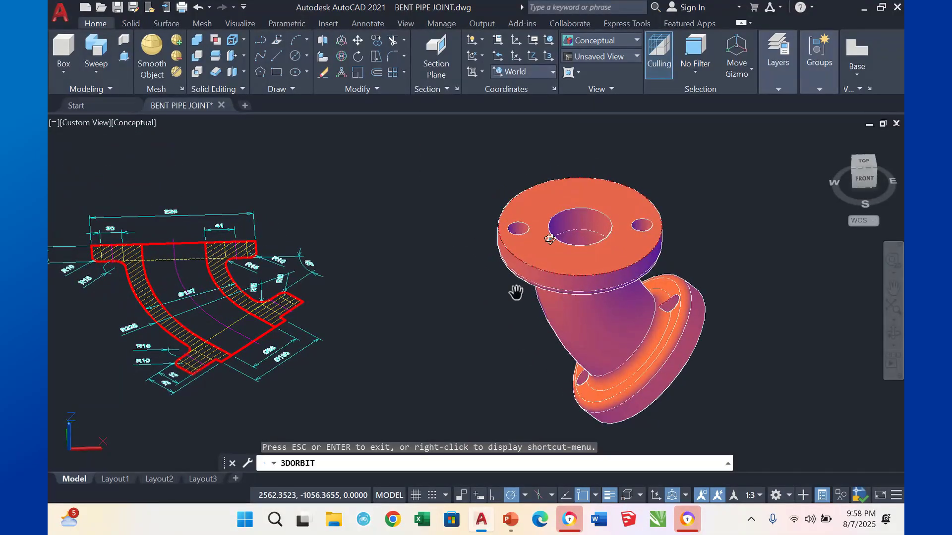
scroll(121, 248, up, 3)
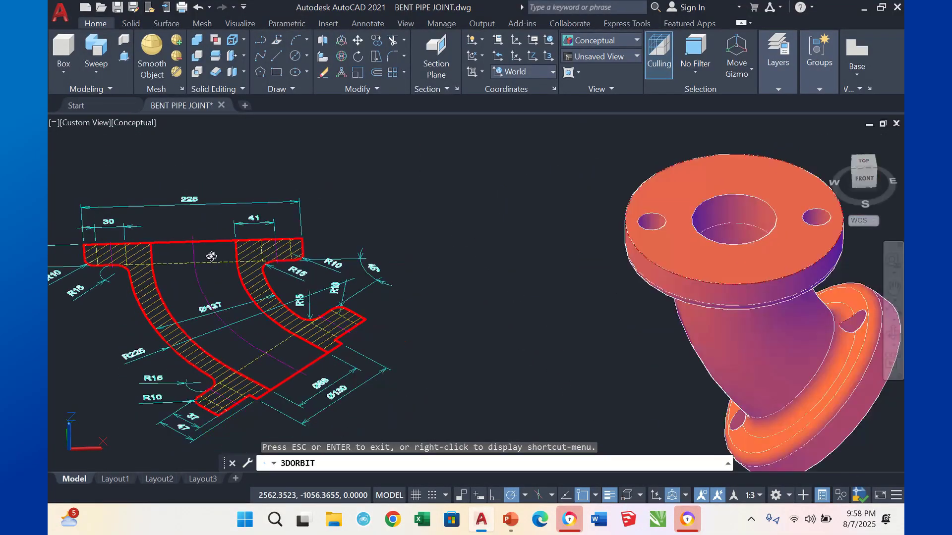
- Preview the finished pipe joint in the X-Ray visual style and in Shades of Gray
middle_drag(727, 260, 409, 240)
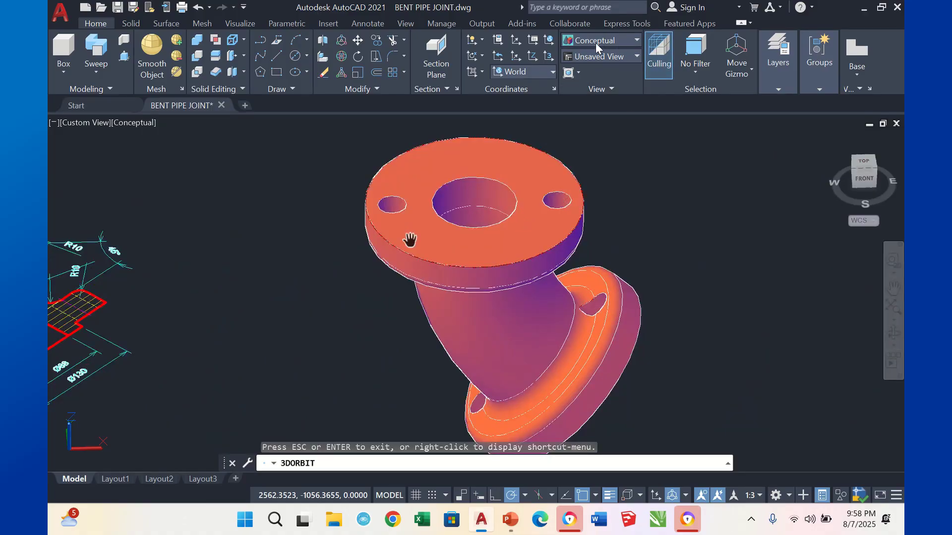
click(638, 40)
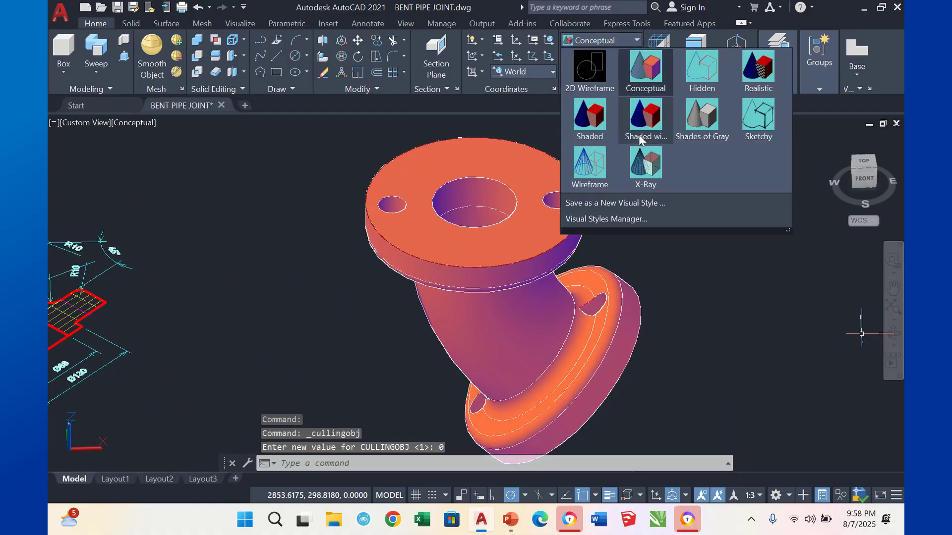
click(644, 164)
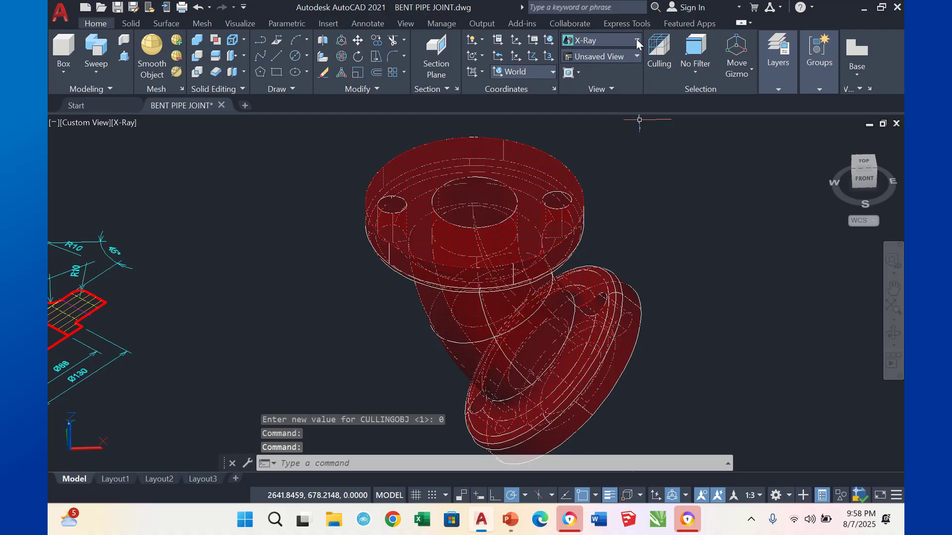
click(637, 41)
click(703, 121)
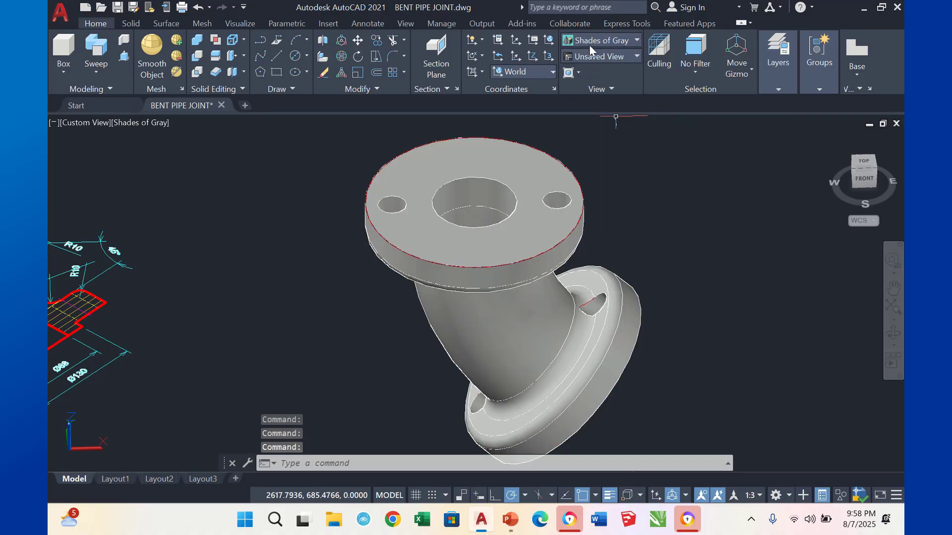
- Set the visual style to Shaded and examine the pipe joint by orbiting it to a front side view
click(637, 40)
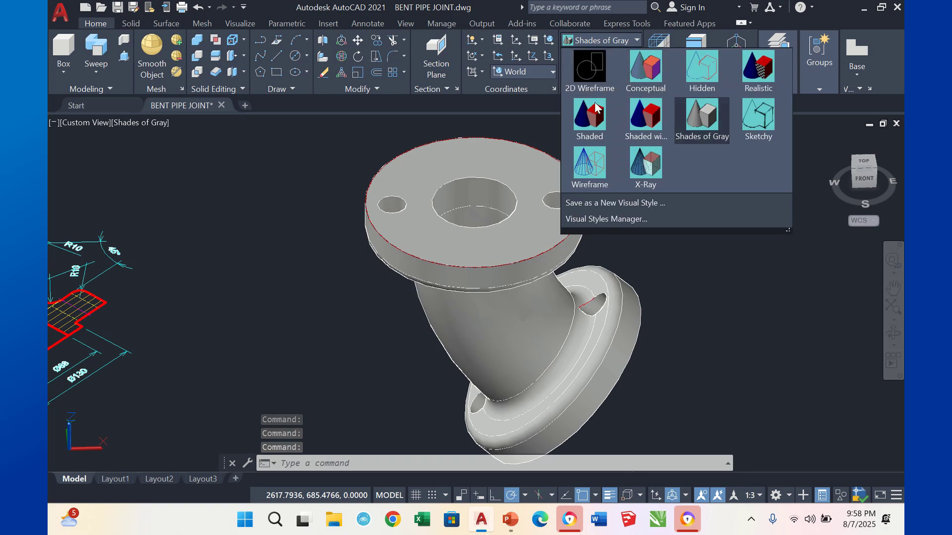
click(587, 118)
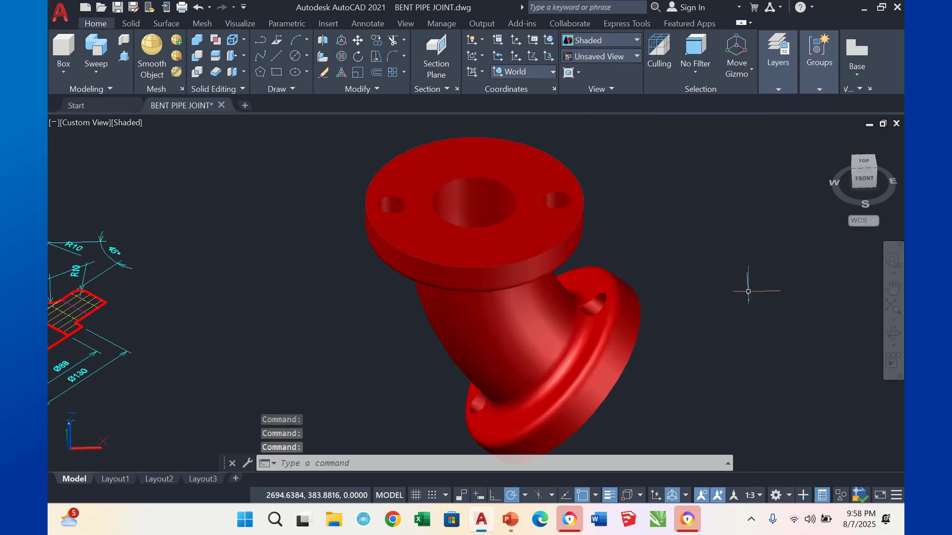
click(892, 335)
mouse_move(585, 315)
mouse_down()
mouse_move(597, 157)
mouse_move(588, 342)
mouse_move(333, 336)
mouse_move(276, 298)
mouse_move(266, 248)
mouse_move(278, 194)
mouse_move(371, 313)
mouse_move(516, 334)
mouse_move(591, 306)
mouse_move(560, 344)
mouse_move(511, 361)
mouse_move(496, 347)
mouse_move(551, 347)
mouse_move(570, 327)
mouse_move(576, 279)
mouse_up()
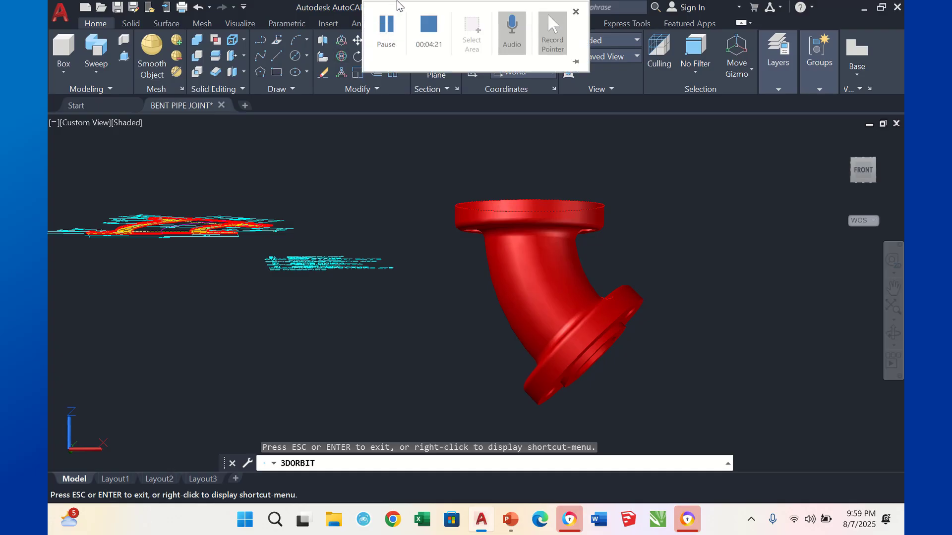